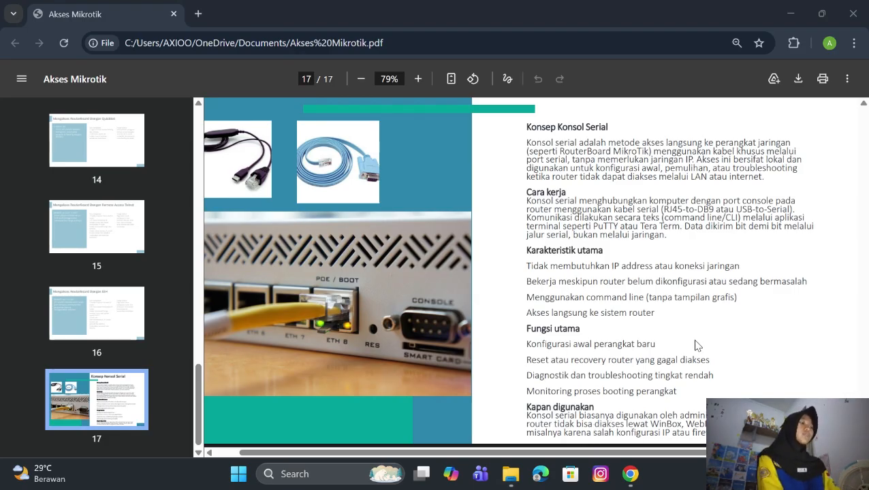
Step: Scroll back through the Akses Mikrotik slides on the Konsep Konsol Serial page
{"action": "scroll", "coordinate": [694, 345], "scroll_direction": "up", "scroll_amount": 2}
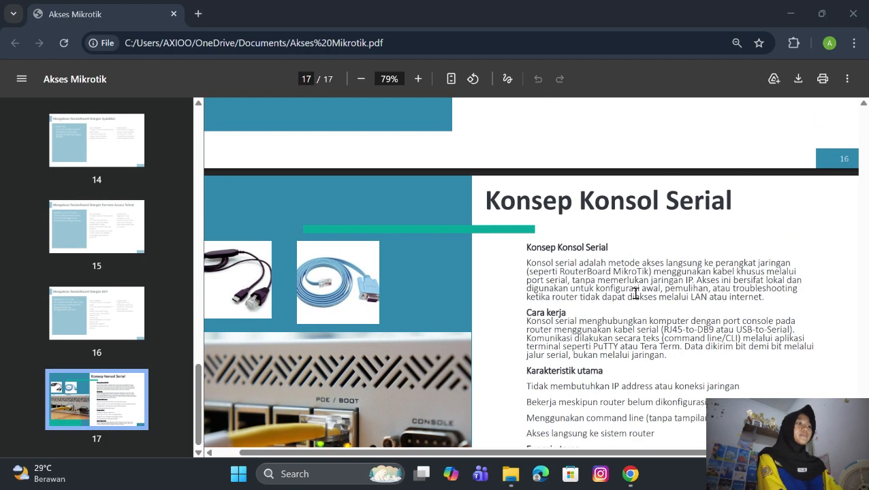
{"action": "scroll", "coordinate": [635, 293], "scroll_direction": "up", "scroll_amount": 2}
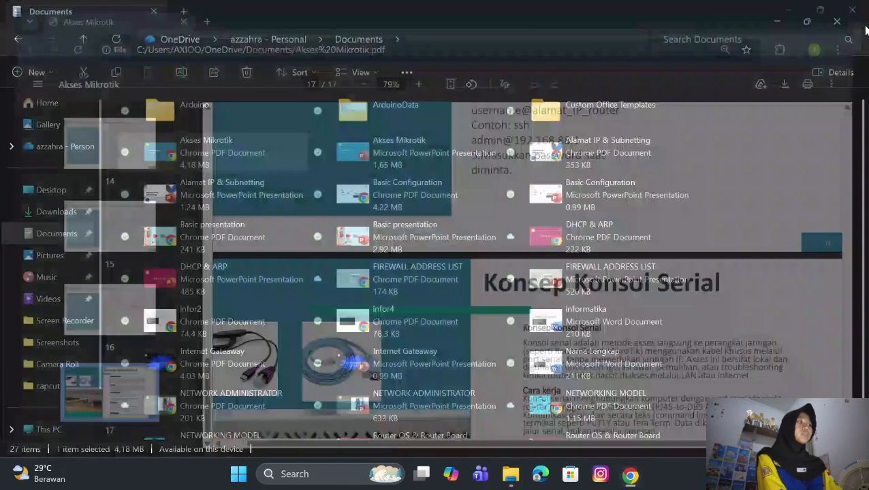
Step: Close the PDF and create a new lab named 'Mikrotik', opening its empty topology
{"action": "left_click", "coordinate": [853, 14]}
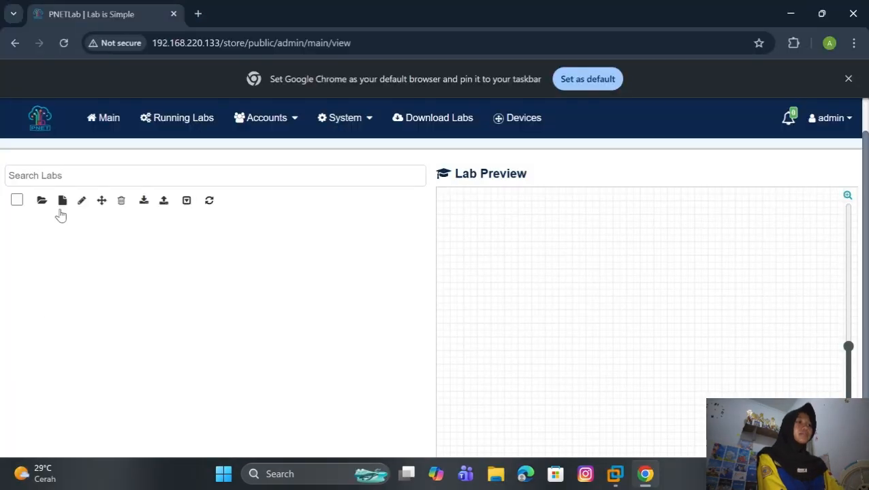
{"action": "left_click", "coordinate": [61, 202]}
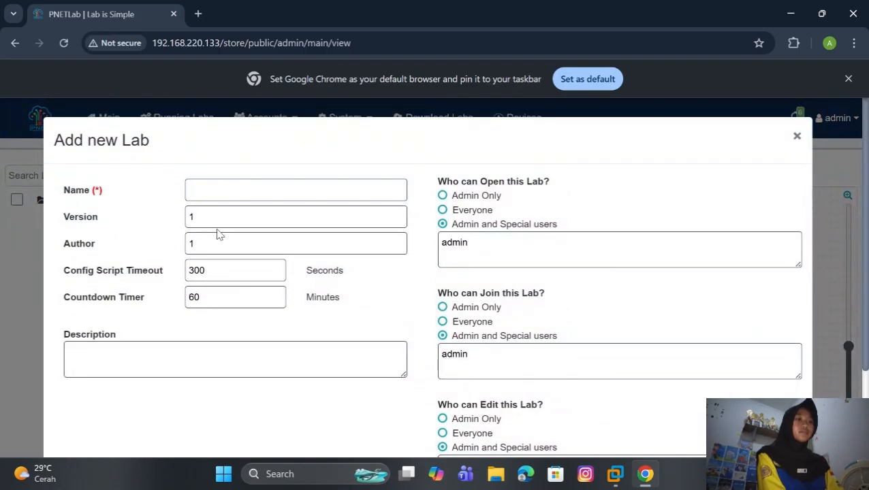
{"action": "left_click", "coordinate": [241, 185]}
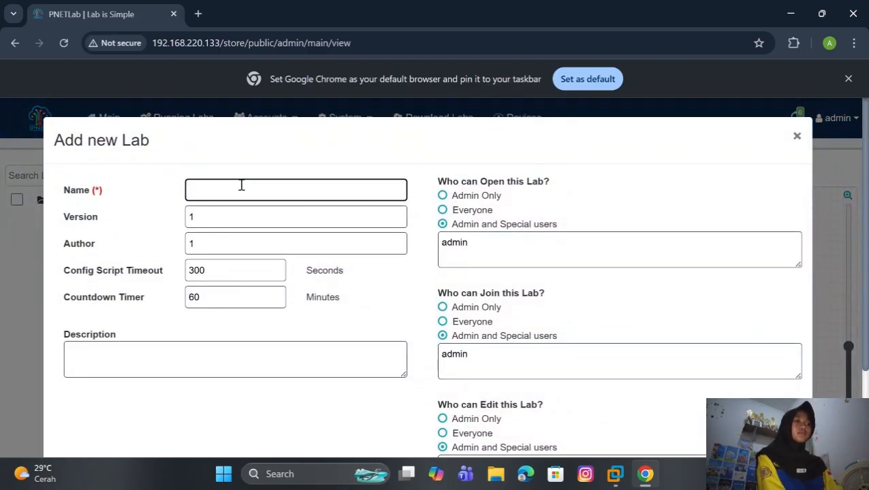
{"action": "type", "text": "Mi"}
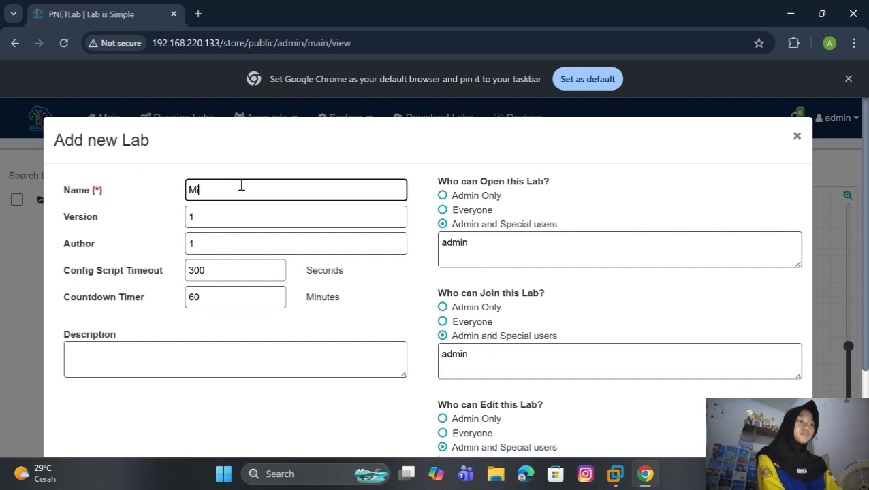
{"action": "type", "text": "krotik"}
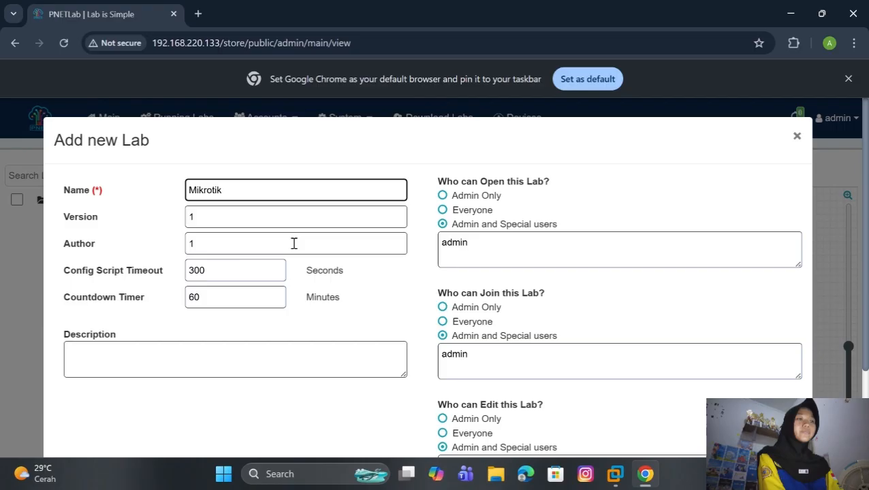
{"action": "scroll", "coordinate": [347, 320], "scroll_direction": "down", "scroll_amount": 2}
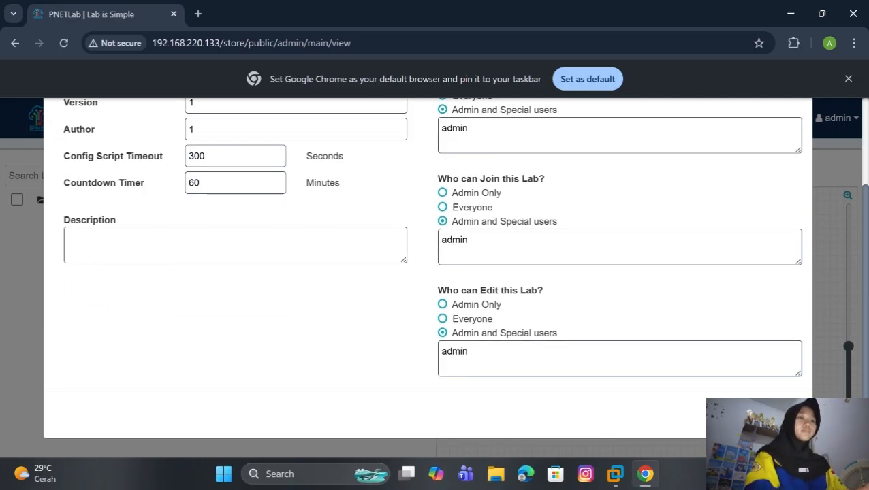
{"action": "left_click", "coordinate": [756, 415]}
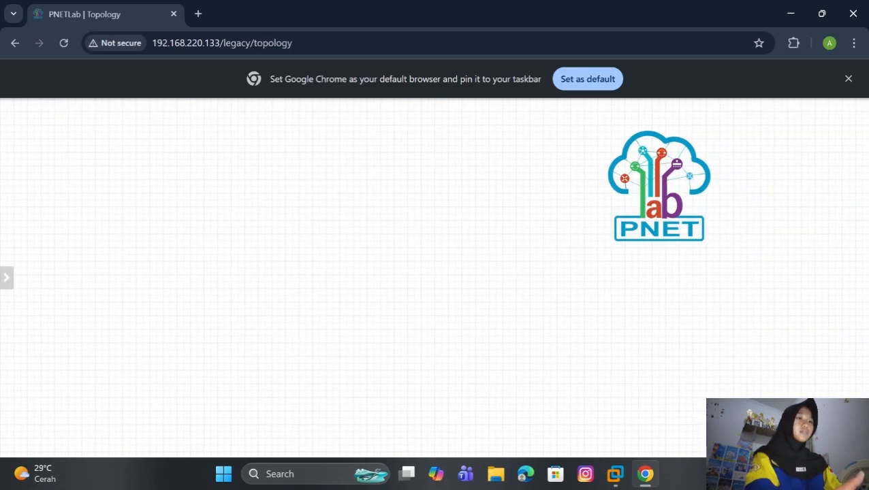
Step: Start adding a node from the canvas menu, then bring up Windows search
{"action": "right_click", "coordinate": [450, 253]}
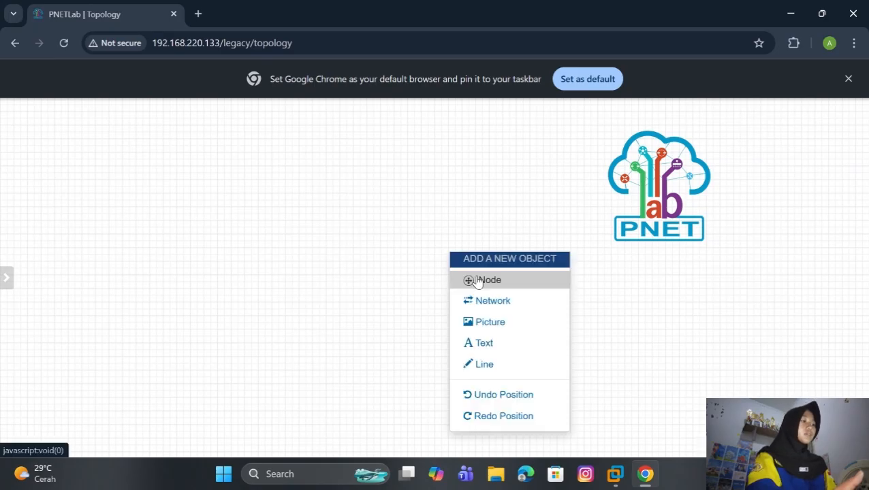
{"action": "left_click", "coordinate": [477, 281]}
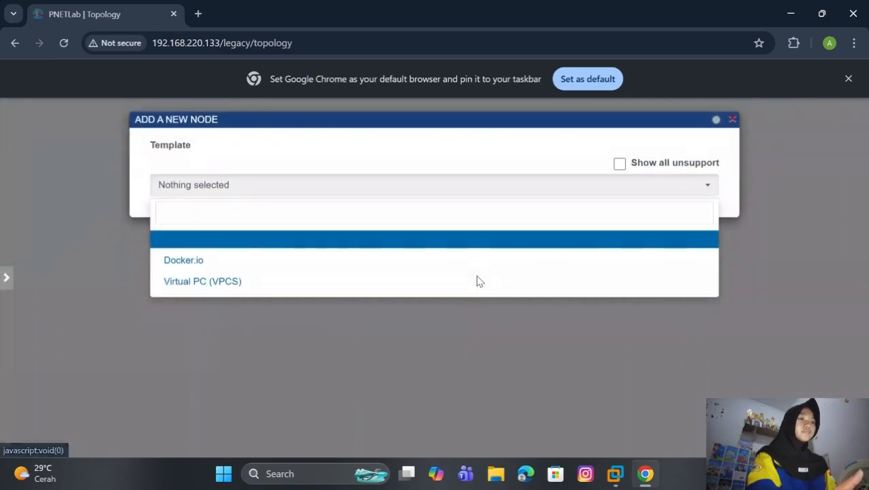
{"action": "left_click", "coordinate": [256, 474]}
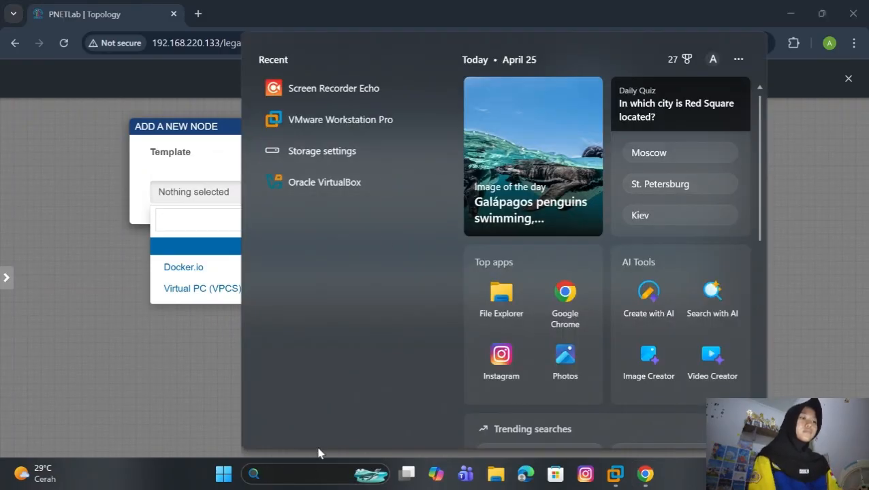
Step: Launch WinSCP and enter host 192.168.220.133
{"action": "type", "text": "win"}
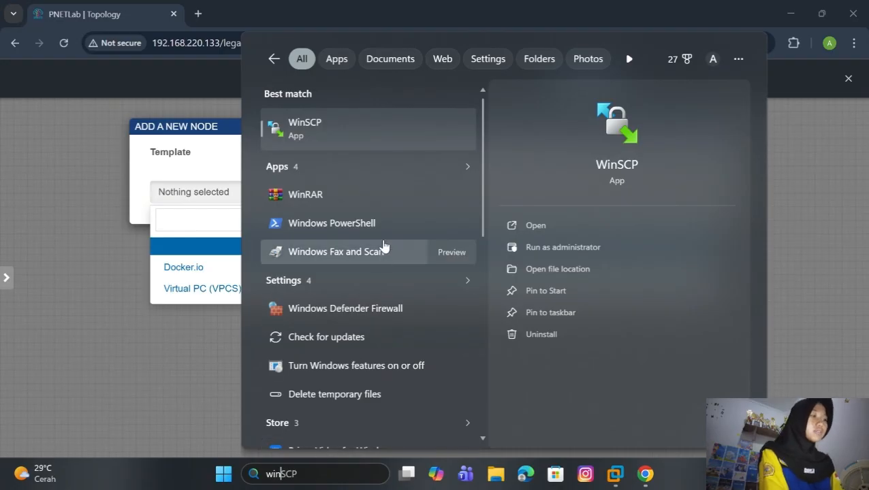
{"action": "left_click", "coordinate": [388, 138]}
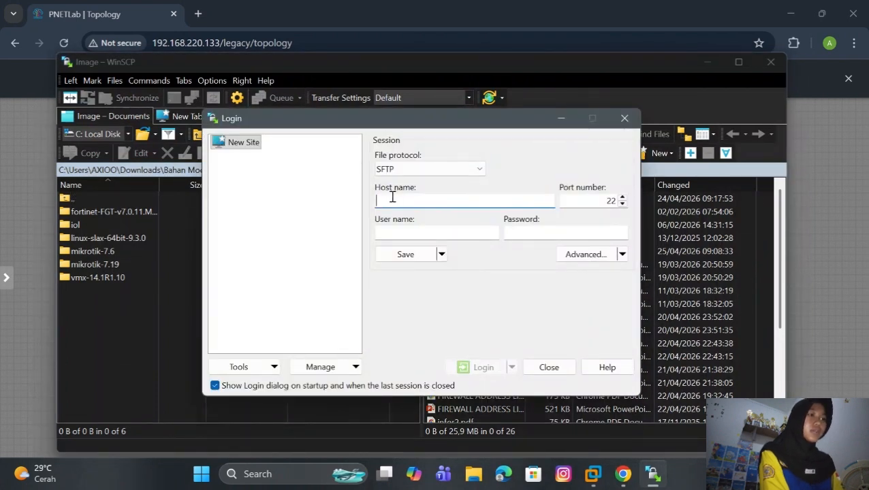
{"action": "type", "text": "1"}
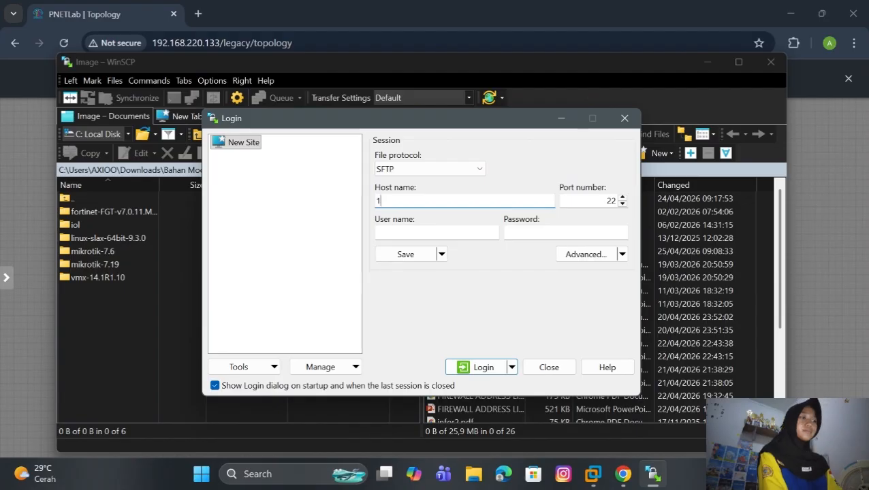
{"action": "type", "text": "92."}
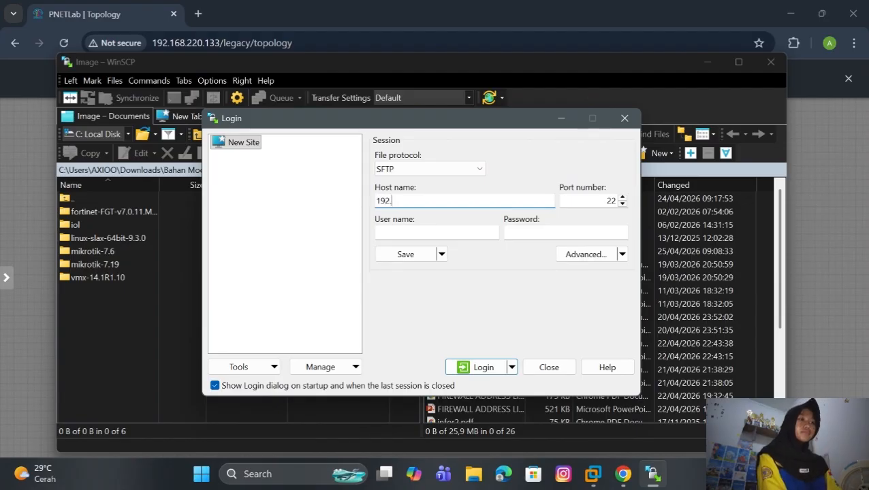
{"action": "type", "text": "1"}
{"action": "type", "text": "68"}
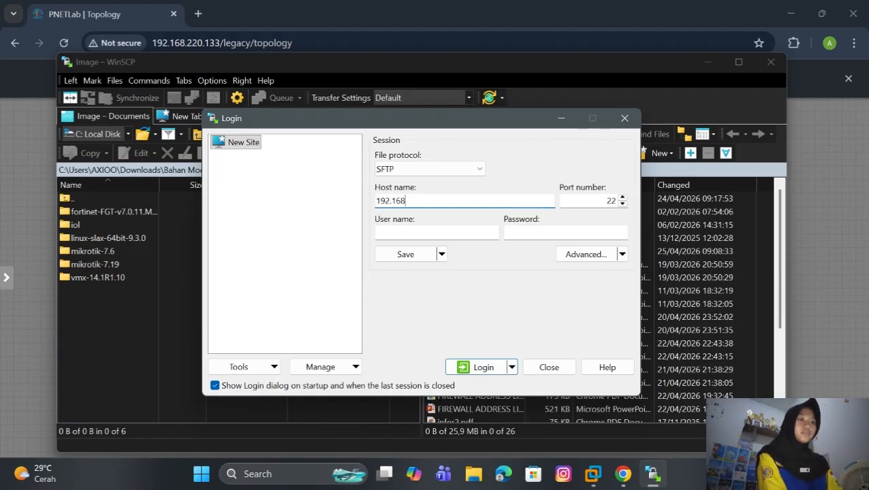
{"action": "type", "text": ".220"}
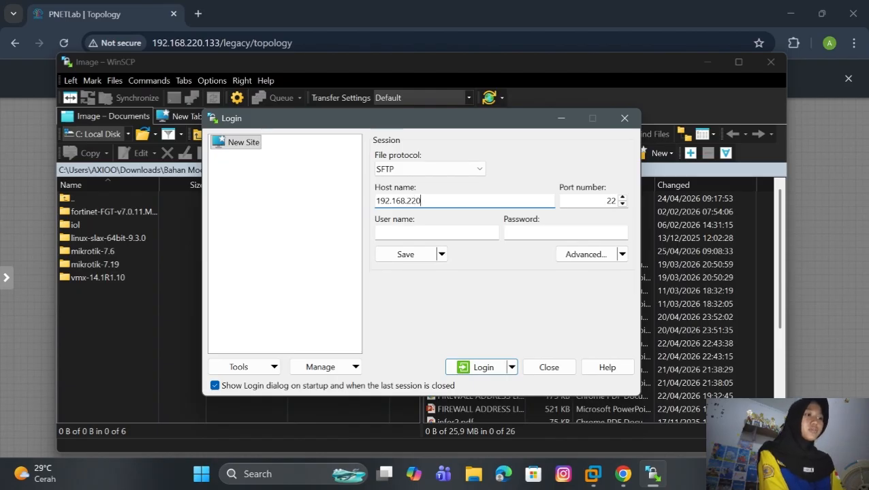
{"action": "type", "text": ".133"}
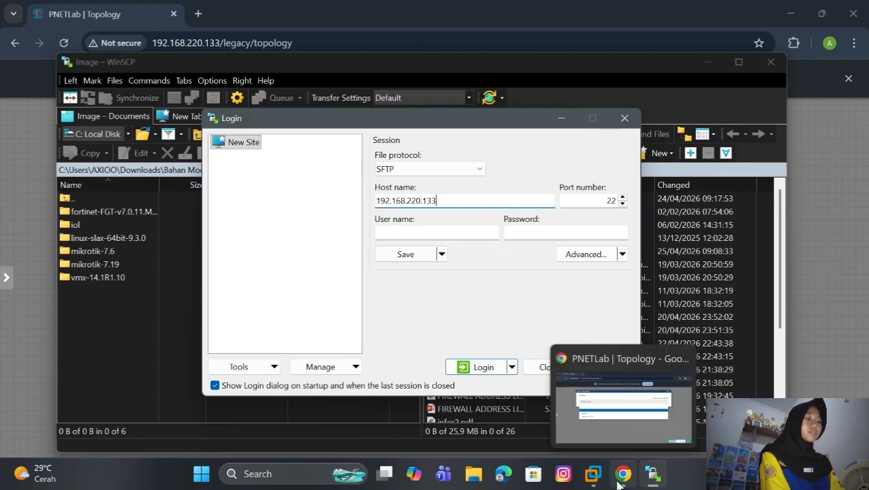
Step: Log in as root with the server password
{"action": "mouse_move", "coordinate": [594, 477]}
{"action": "mouse_move", "coordinate": [664, 371]}
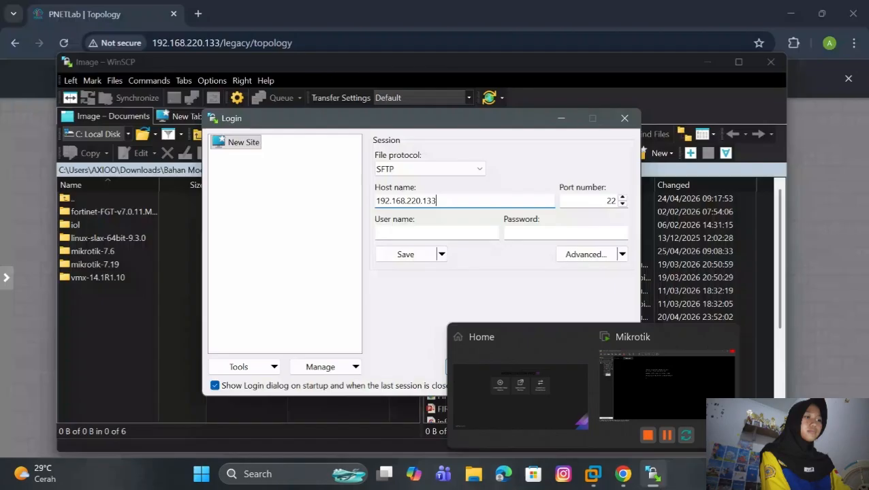
{"action": "mouse_move", "coordinate": [654, 482]}
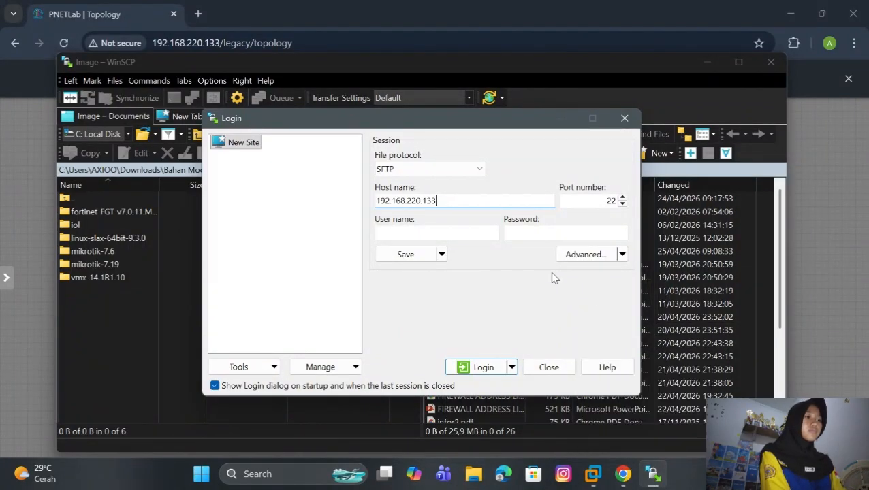
{"action": "left_click", "coordinate": [471, 233]}
{"action": "type", "text": "r"}
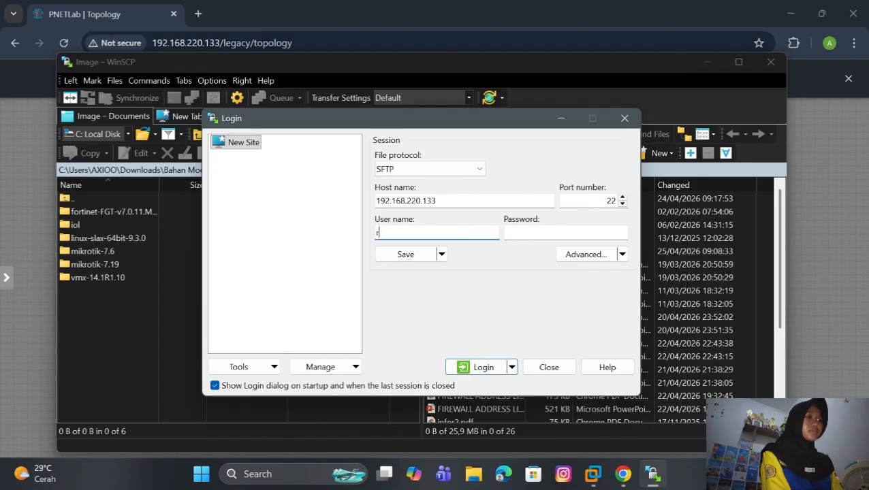
{"action": "type", "text": "oot"}
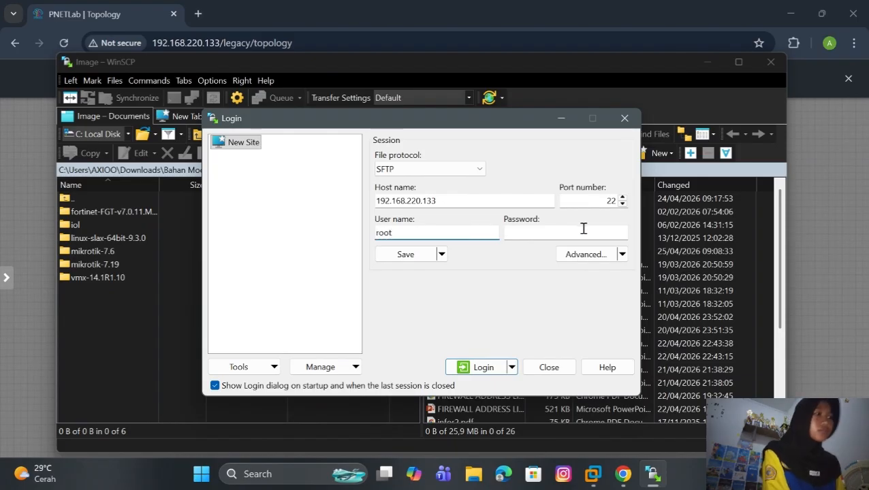
{"action": "left_click", "coordinate": [583, 230]}
{"action": "type", "text": "pnet"}
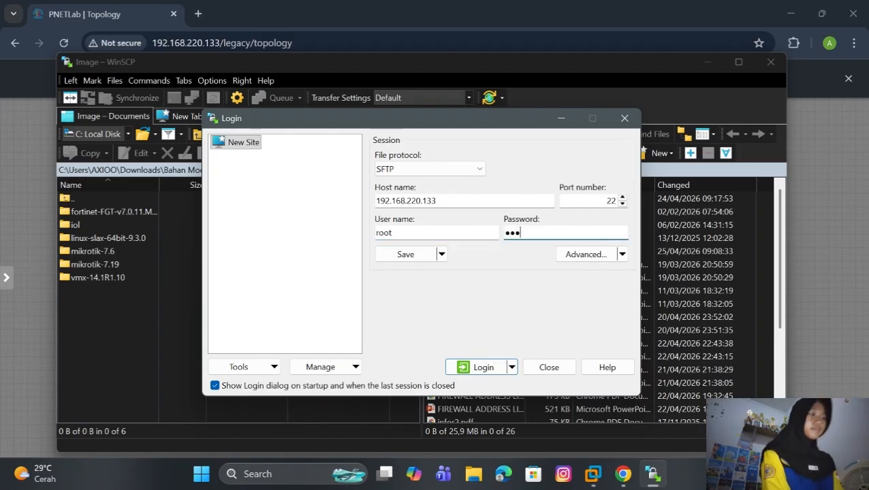
{"action": "left_click", "coordinate": [488, 367]}
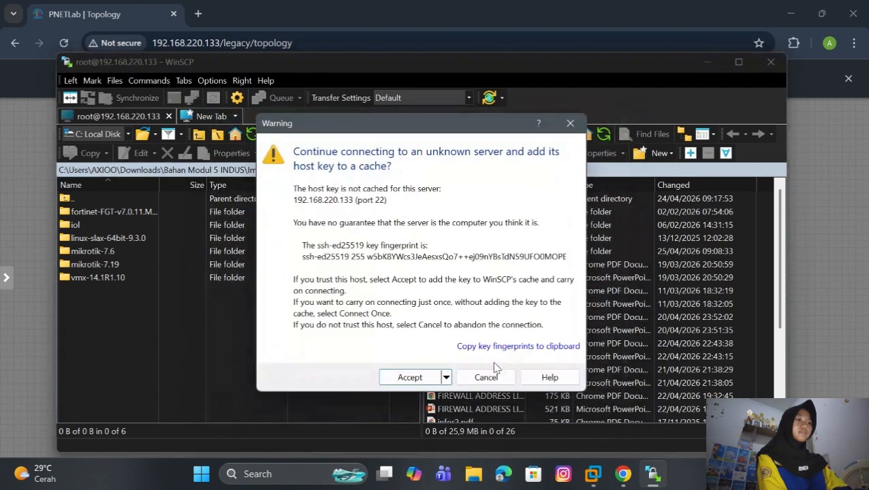
Step: Accept the host key and browse the remote panel to /opt/unetlab/addons/qemu
{"action": "left_click", "coordinate": [408, 379]}
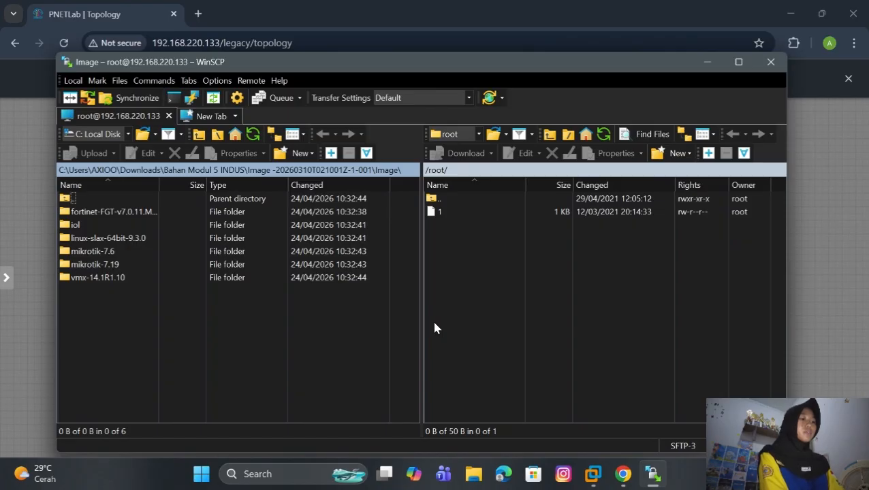
{"action": "double_click", "coordinate": [476, 199]}
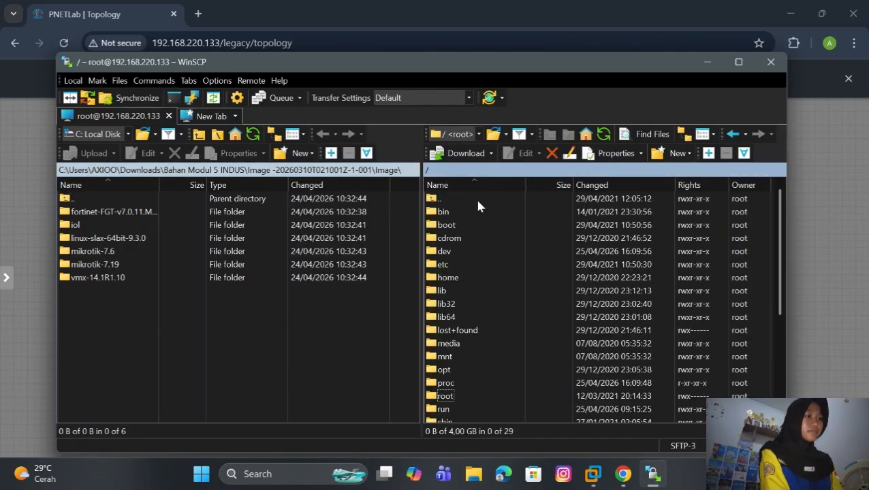
{"action": "scroll", "coordinate": [471, 398], "scroll_direction": "down", "scroll_amount": 3}
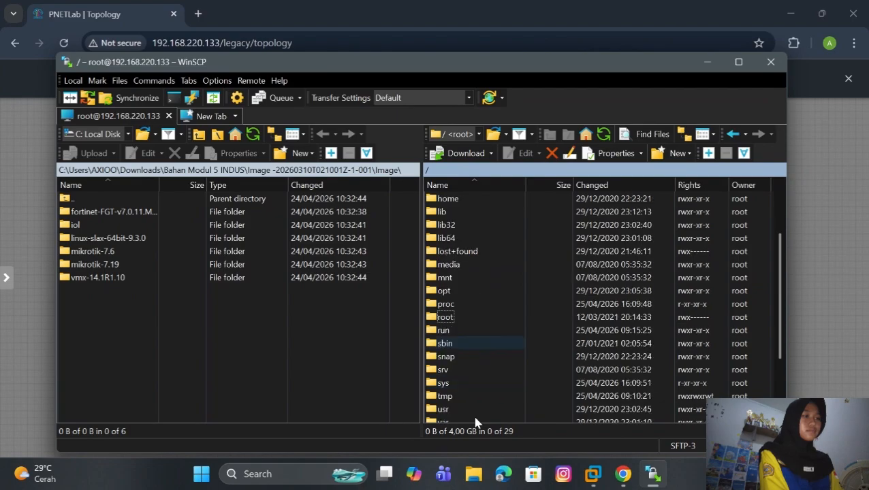
{"action": "scroll", "coordinate": [475, 423], "scroll_direction": "down", "scroll_amount": 2}
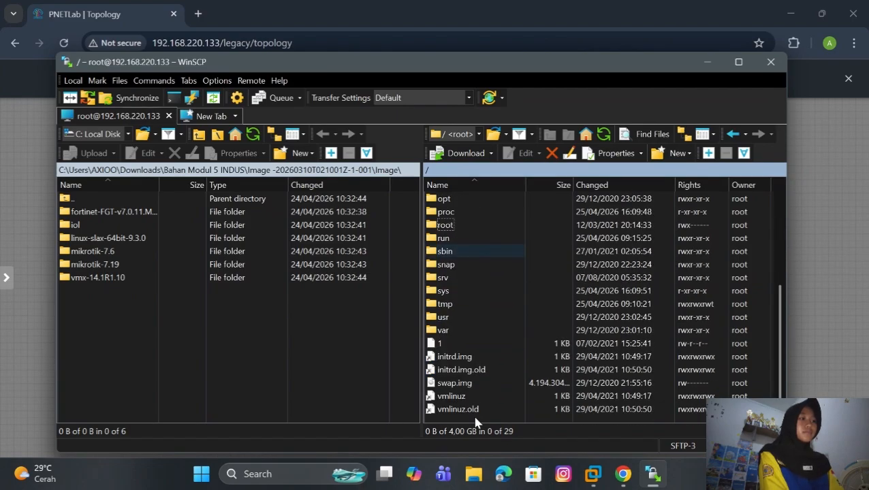
{"action": "double_click", "coordinate": [484, 198]}
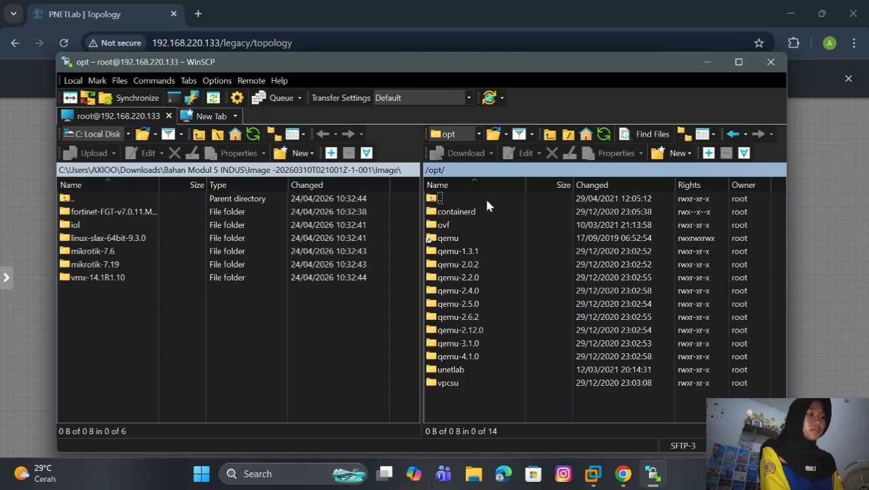
{"action": "double_click", "coordinate": [455, 371]}
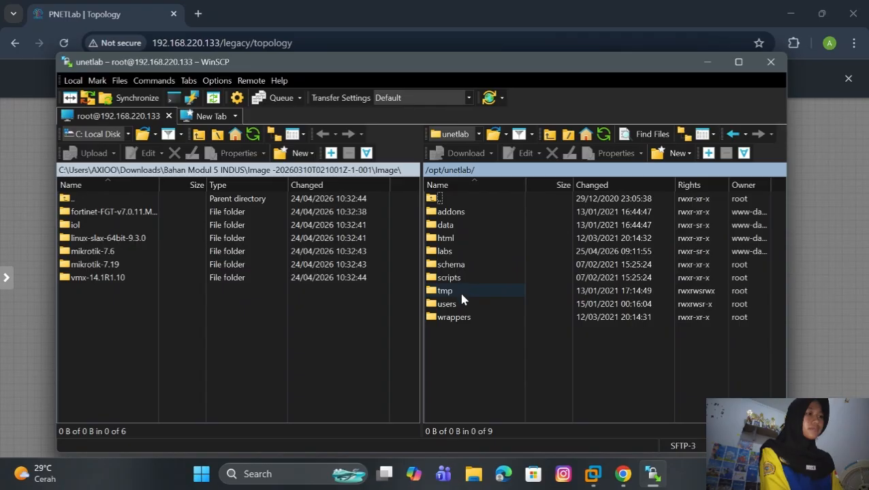
{"action": "double_click", "coordinate": [469, 215]}
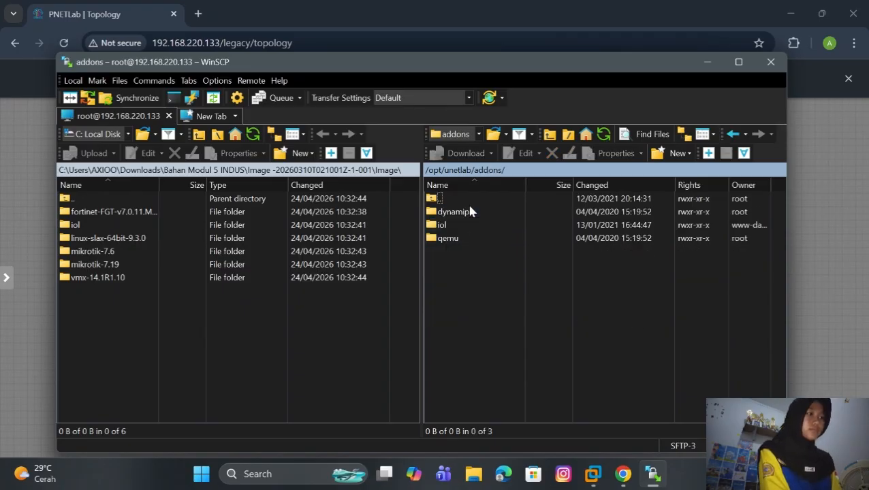
{"action": "double_click", "coordinate": [461, 241]}
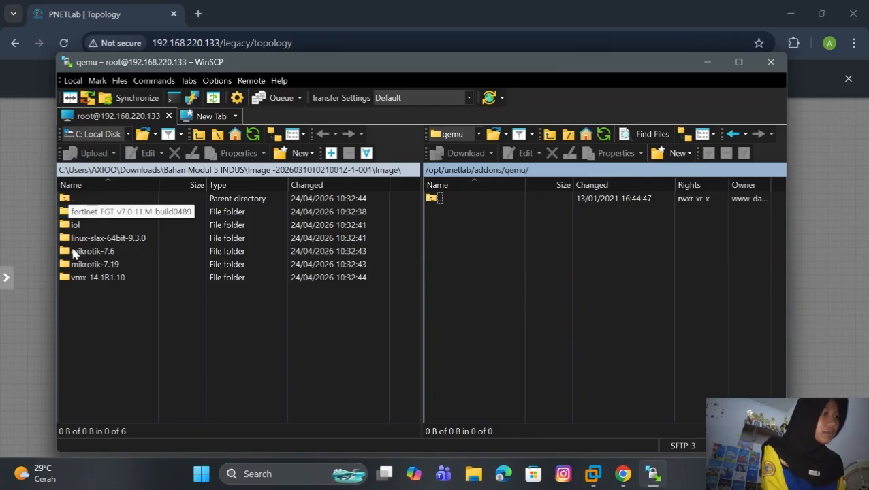
Step: Upload the mikrotik-7.6 folder into the remote qemu folder and quit WinSCP
{"action": "left_click_drag", "start_coordinate": [74, 253], "coordinate": [441, 224]}
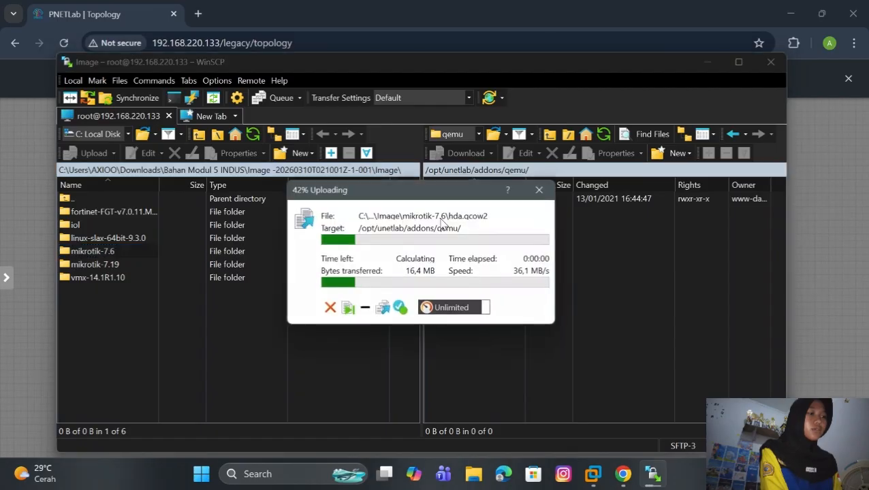
{"action": "left_click", "coordinate": [772, 62]}
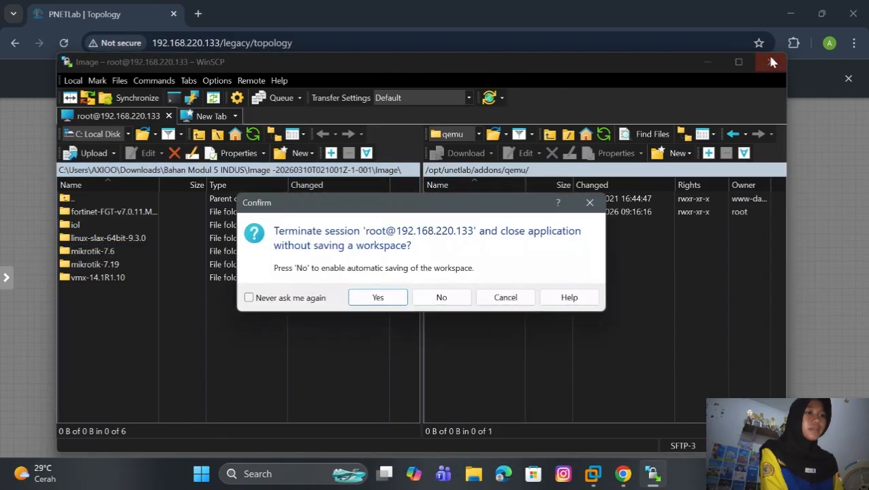
{"action": "left_click", "coordinate": [378, 298]}
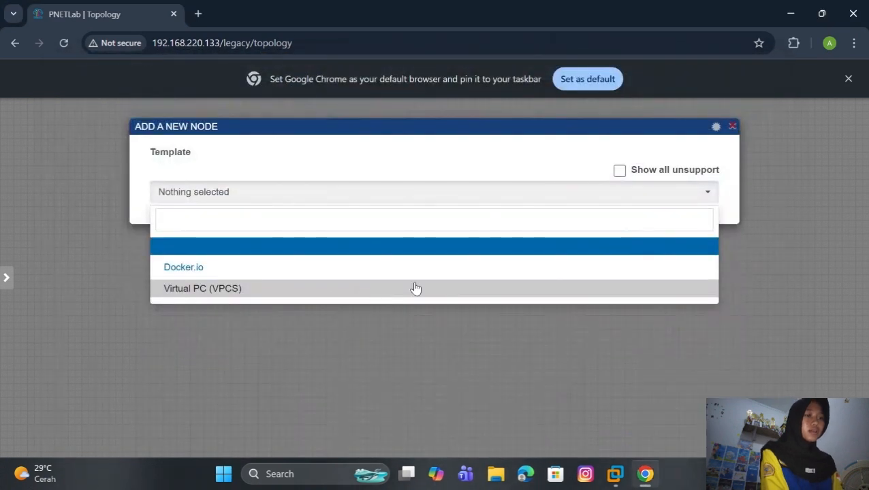
Step: Dismiss the stale add-node dialog, reload the lab page, and start adding a node
{"action": "left_click", "coordinate": [518, 351]}
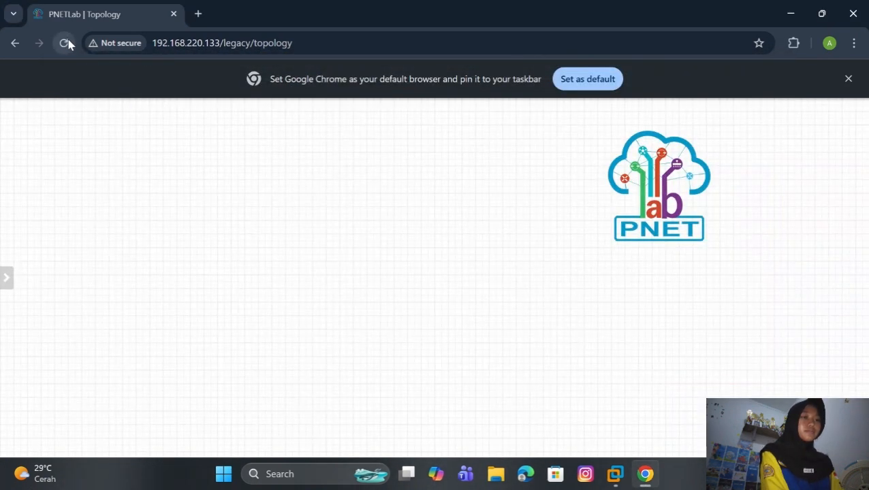
{"action": "left_click", "coordinate": [66, 44]}
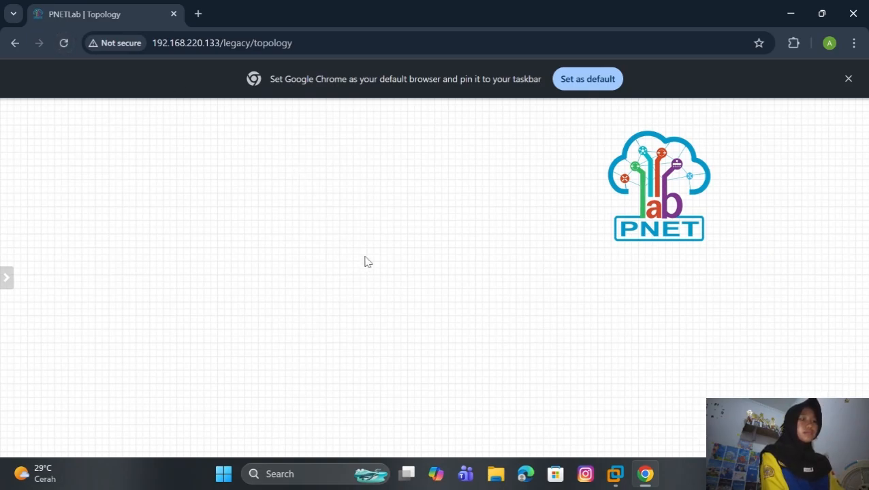
{"action": "right_click", "coordinate": [364, 260]}
{"action": "left_click", "coordinate": [398, 289]}
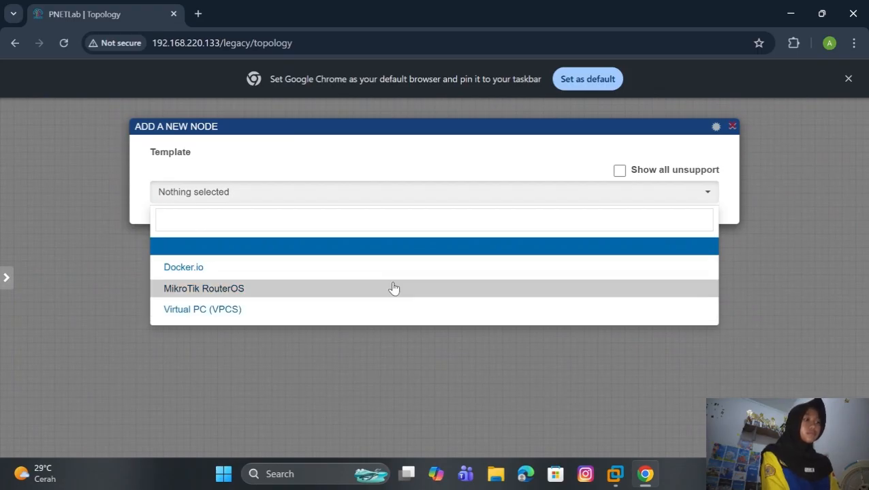
Step: Create a MikroTik RouterOS node named Mikrotik with empty Qemu Options
{"action": "left_click", "coordinate": [394, 289]}
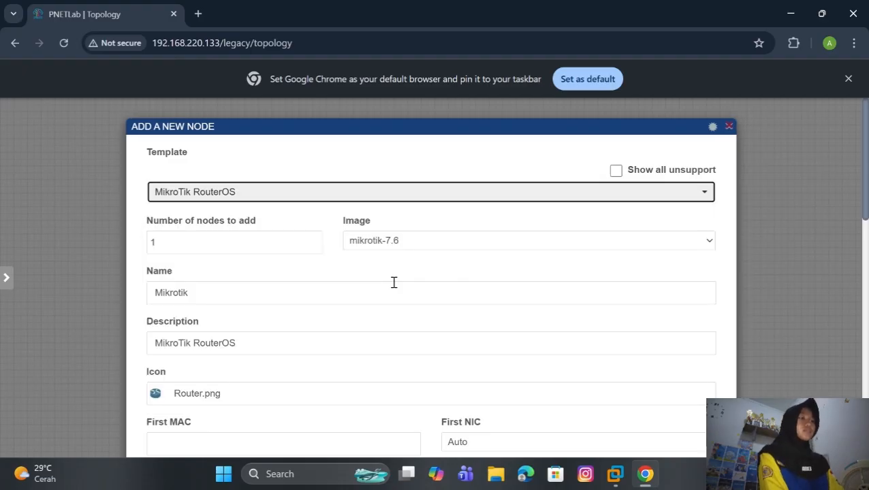
{"action": "scroll", "coordinate": [394, 282], "scroll_direction": "down", "scroll_amount": 2}
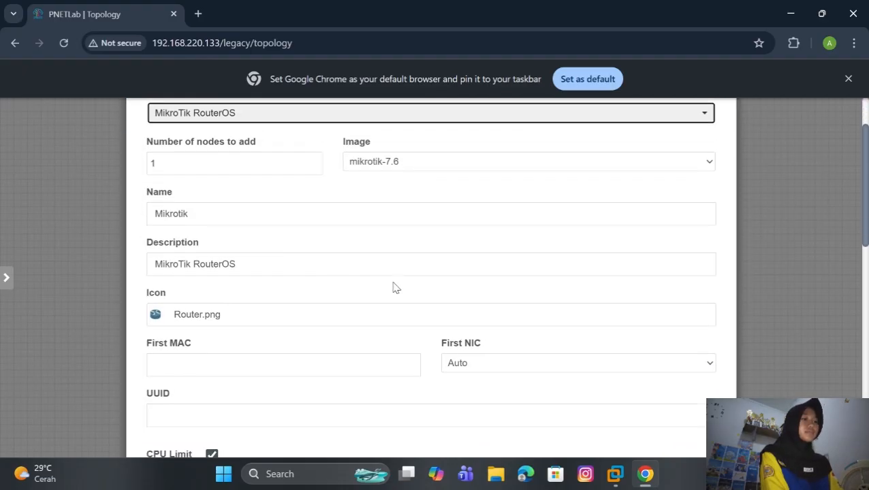
{"action": "scroll", "coordinate": [393, 287], "scroll_direction": "down", "scroll_amount": 4}
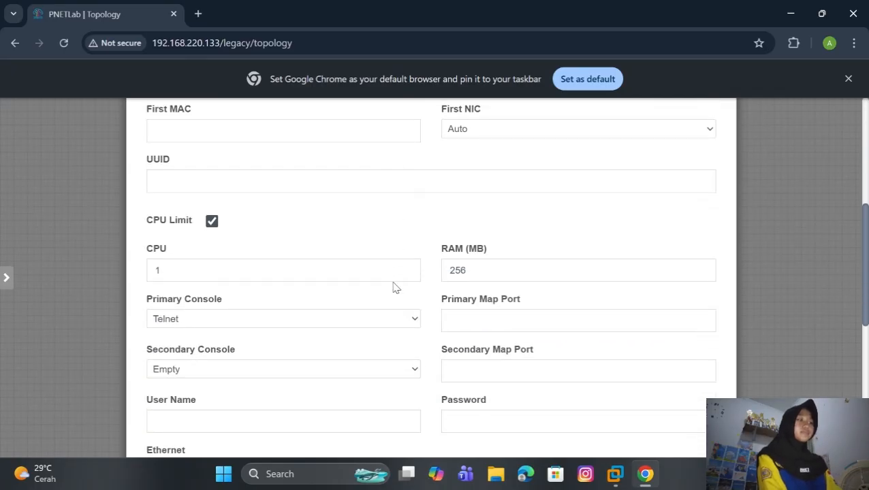
{"action": "scroll", "coordinate": [393, 288], "scroll_direction": "down", "scroll_amount": 5}
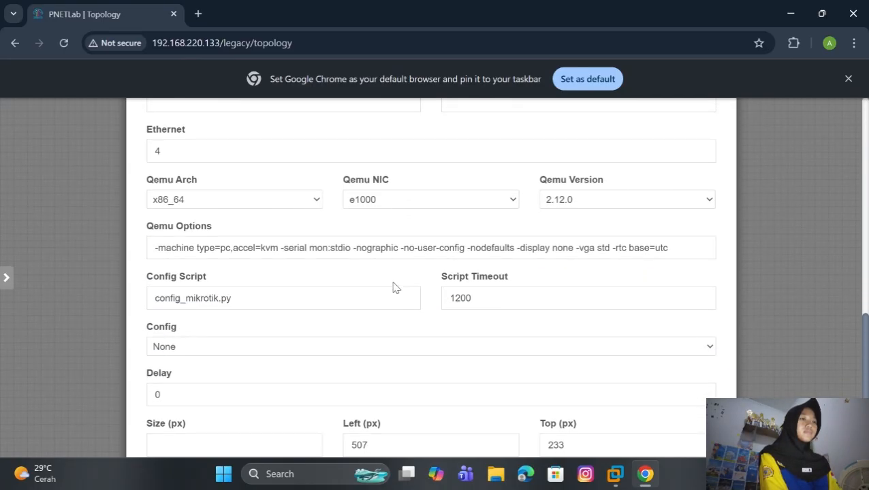
{"action": "scroll", "coordinate": [393, 286], "scroll_direction": "down", "scroll_amount": 1}
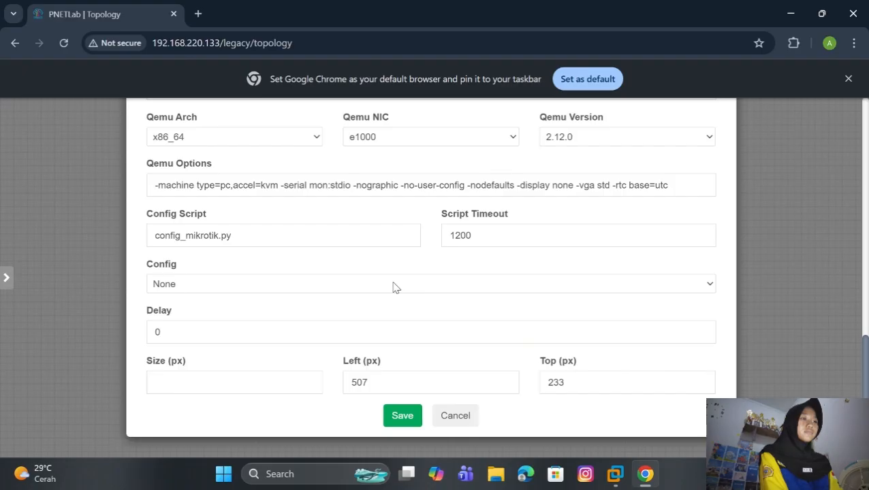
{"action": "scroll", "coordinate": [394, 288], "scroll_direction": "up", "scroll_amount": 1}
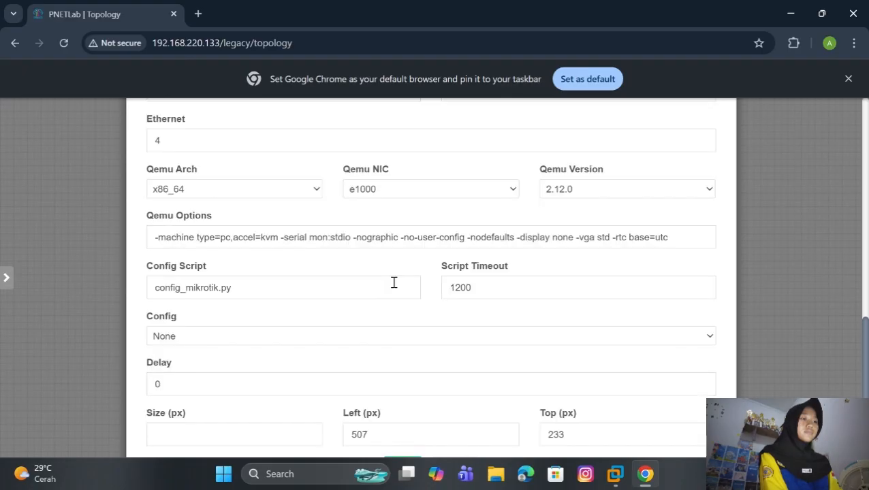
{"action": "left_click_drag", "start_coordinate": [670, 237], "coordinate": [131, 318]}
{"action": "key", "text": "BackSpace"}
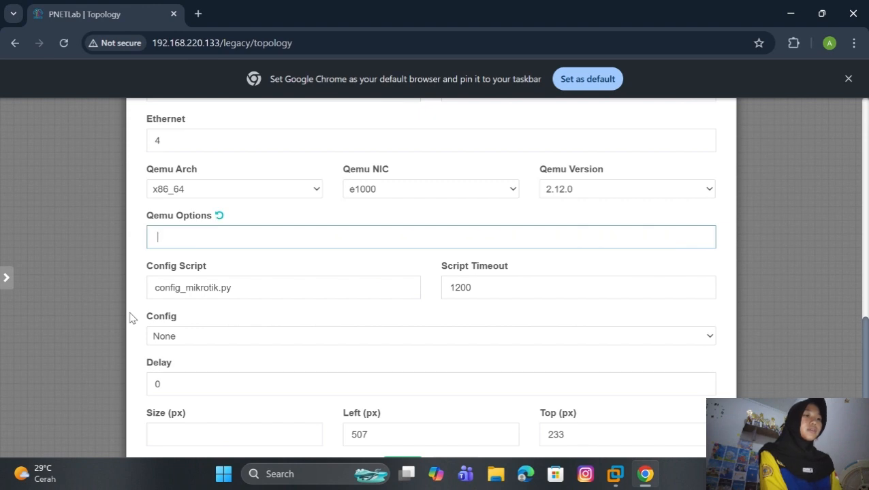
{"action": "scroll", "coordinate": [309, 342], "scroll_direction": "down", "scroll_amount": 1}
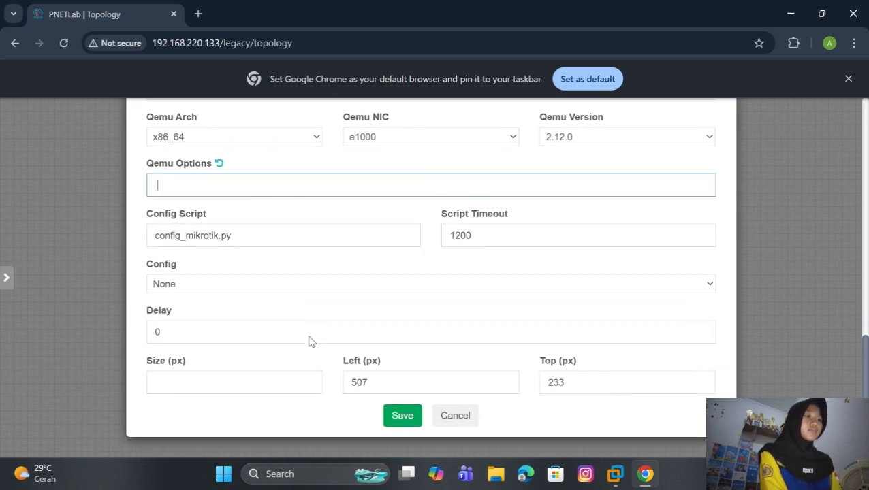
{"action": "left_click", "coordinate": [403, 417]}
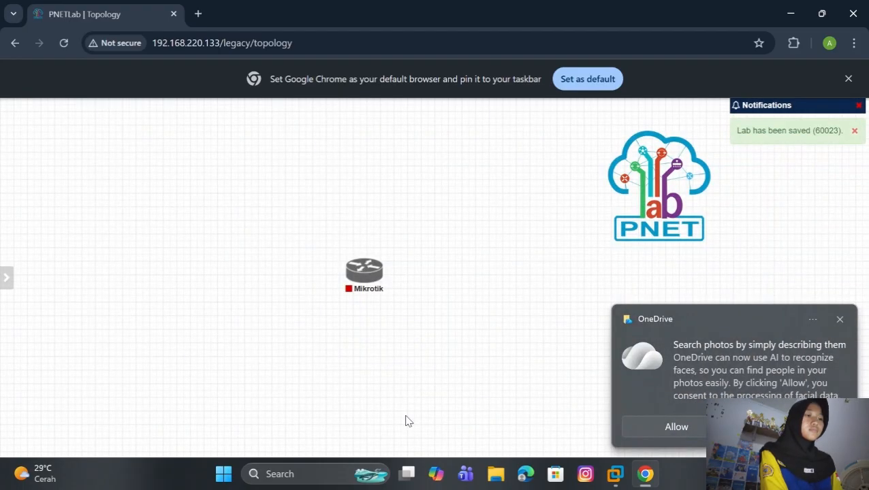
{"action": "left_click", "coordinate": [840, 320]}
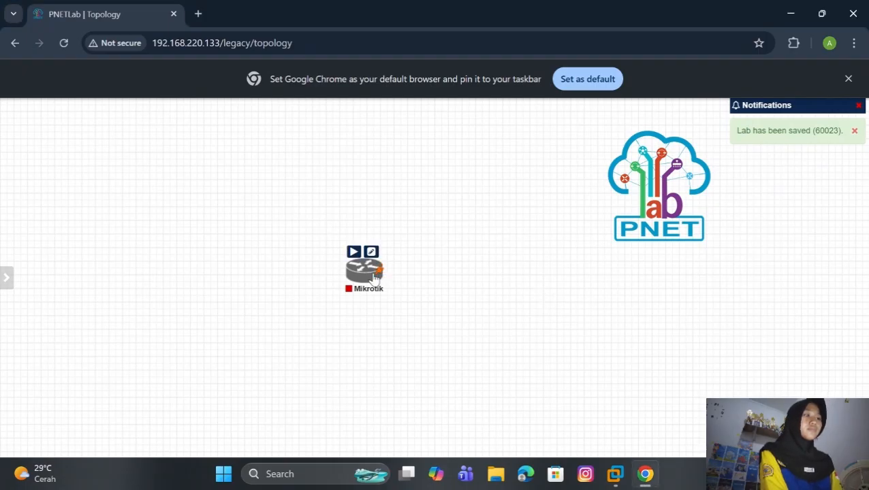
Step: Create a network named ISP, replacing 'Net', with type Management(Cloud0)
{"action": "right_click", "coordinate": [501, 335]}
{"action": "left_click", "coordinate": [538, 324]}
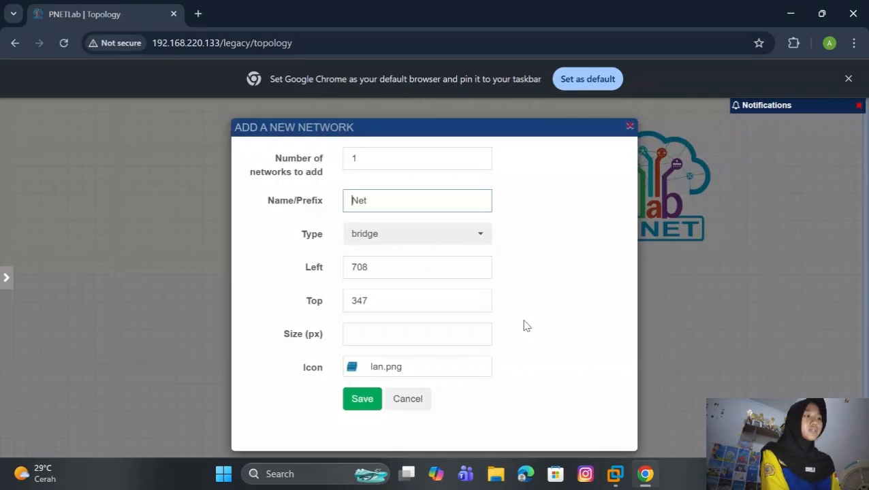
{"action": "left_click", "coordinate": [407, 204]}
{"action": "key", "text": "BackSpace"}
{"action": "key", "text": "BackSpace"}
{"action": "key", "text": "BackSpace"}
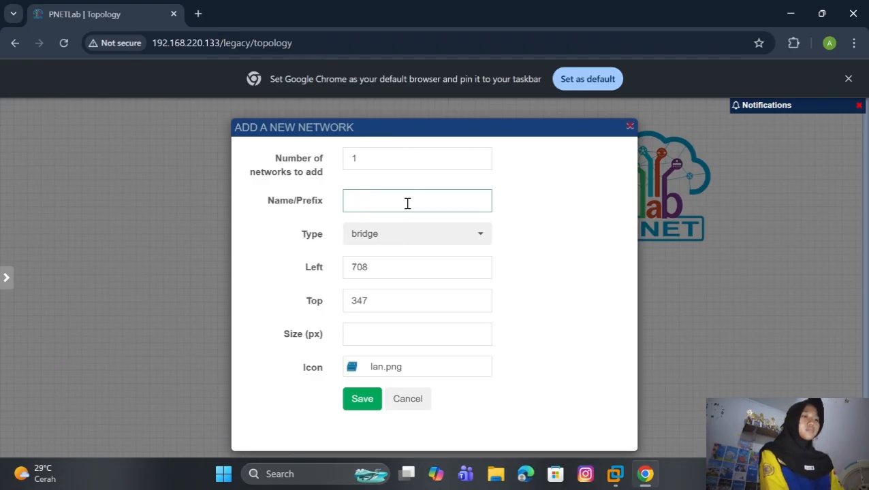
{"action": "type", "text": "ISP"}
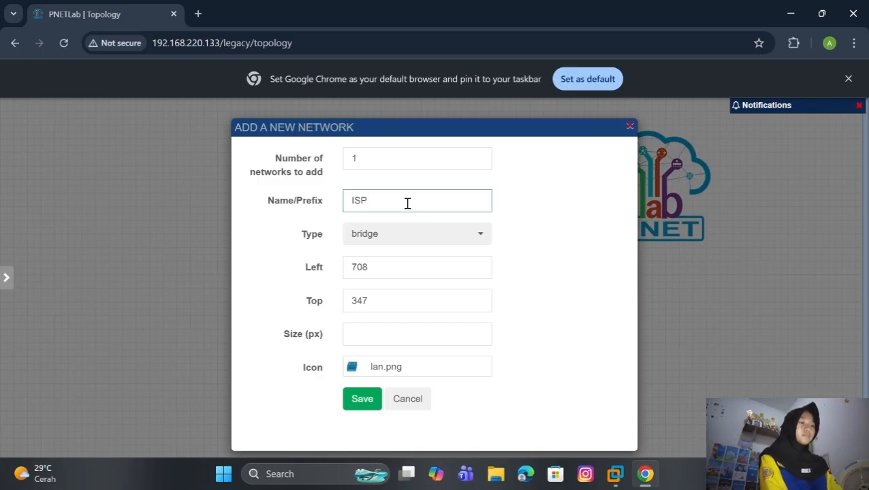
{"action": "left_click", "coordinate": [480, 238]}
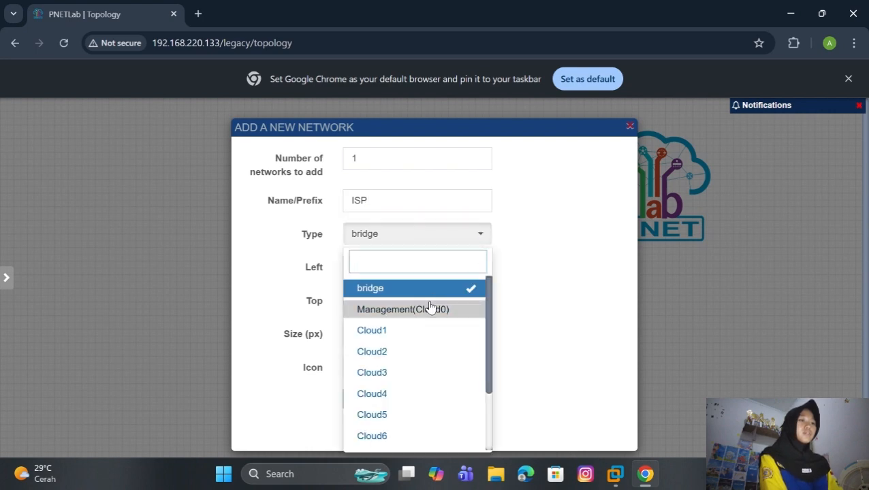
{"action": "left_click", "coordinate": [430, 308]}
{"action": "left_click", "coordinate": [356, 403]}
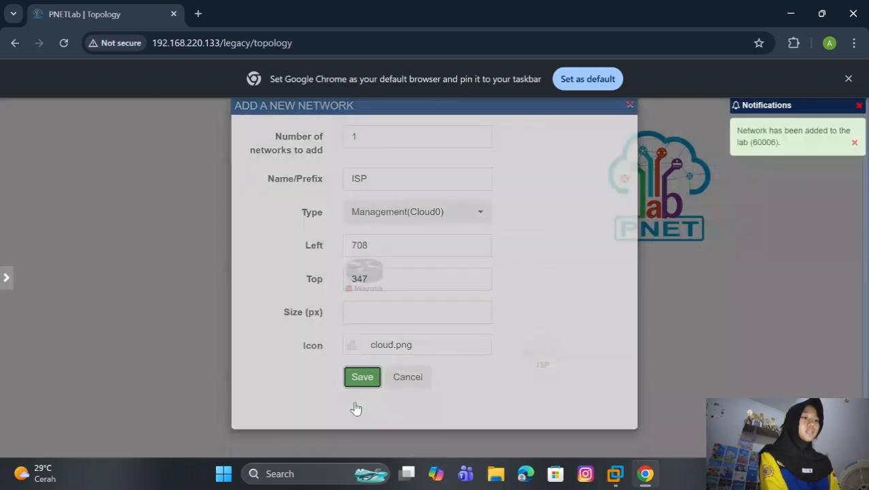
Step: Place ISP above Mikrotik, link it to Mikrotik's eth1, and start the router
{"action": "mouse_move", "coordinate": [555, 351]}
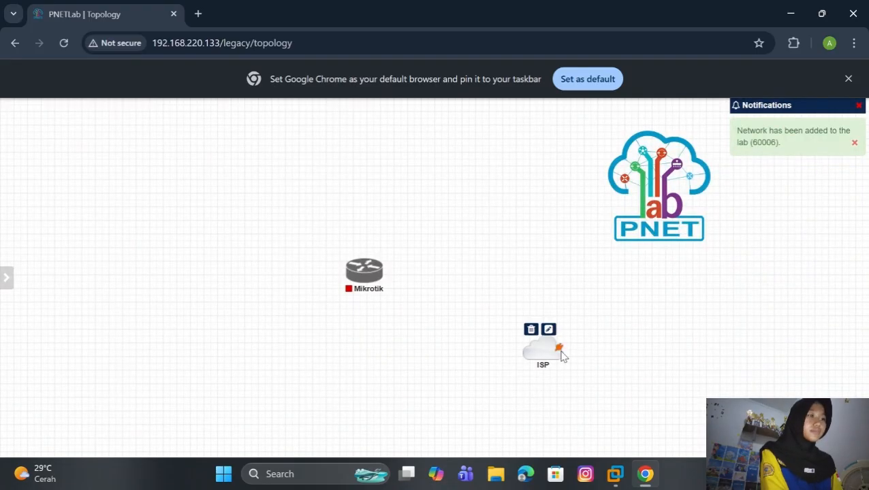
{"action": "left_click_drag", "start_coordinate": [530, 350], "coordinate": [351, 193]}
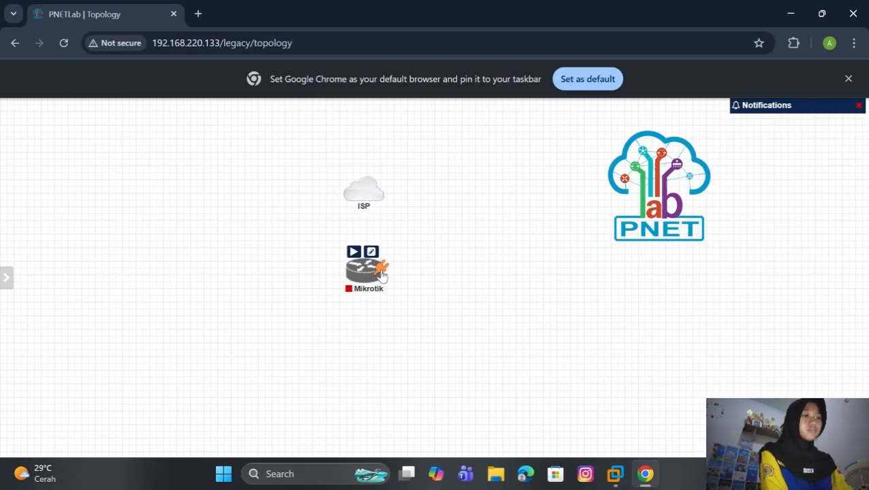
{"action": "left_click_drag", "start_coordinate": [379, 269], "coordinate": [363, 203]}
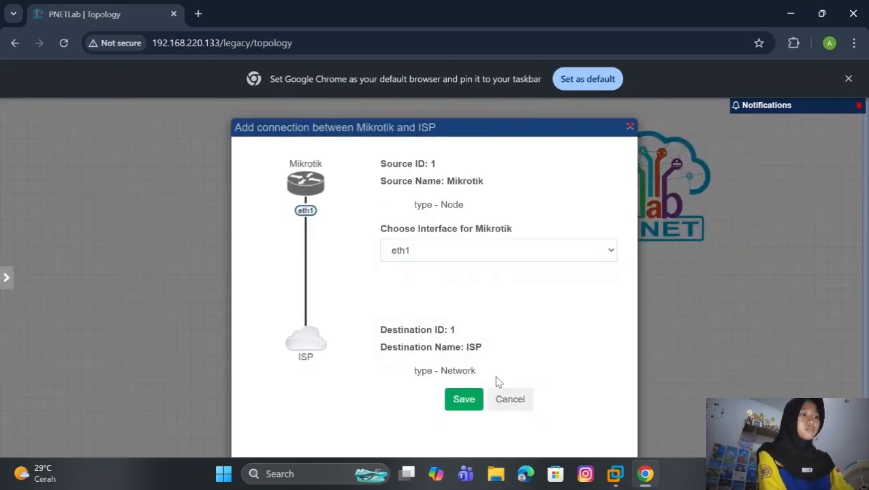
{"action": "left_click", "coordinate": [465, 400]}
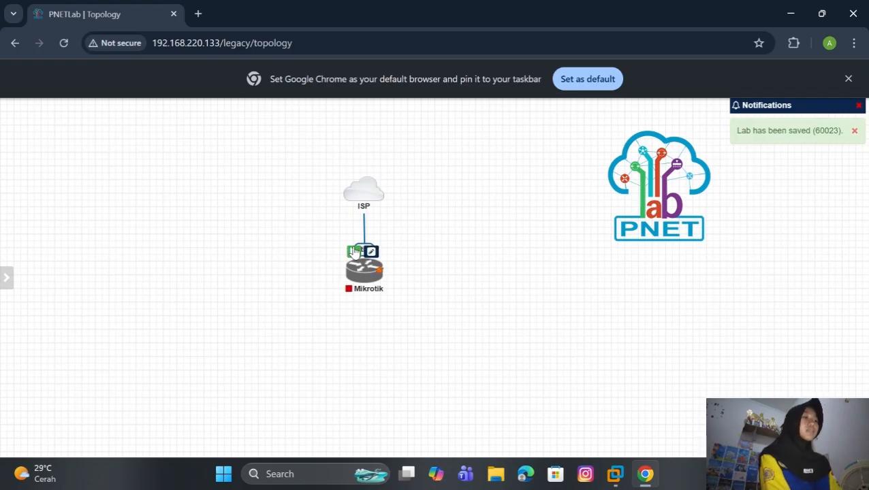
{"action": "left_click", "coordinate": [354, 252]}
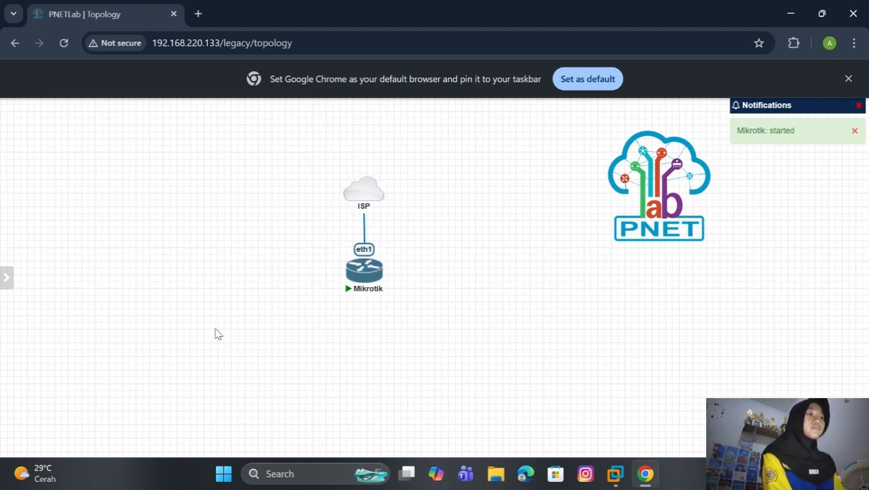
Step: Switch the lab's console type to HTML Console
{"action": "mouse_move", "coordinate": [6, 280]}
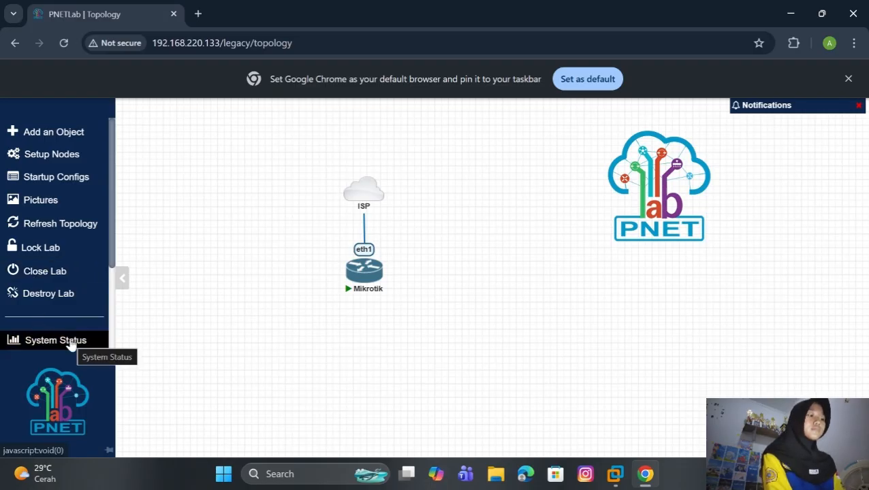
{"action": "scroll", "coordinate": [63, 314], "scroll_direction": "down", "scroll_amount": 3}
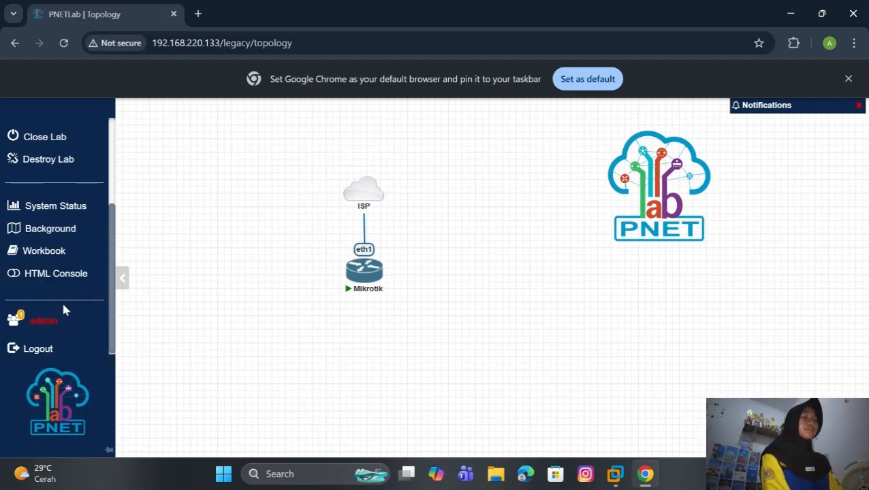
{"action": "left_click", "coordinate": [62, 273]}
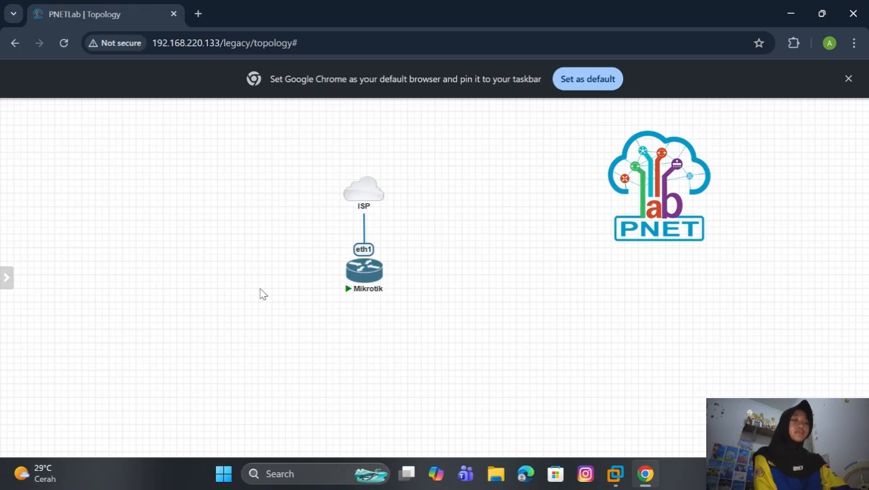
Step: Log in to the Mikrotik console as admin, set a new password, and return to topology
{"action": "left_click", "coordinate": [364, 269]}
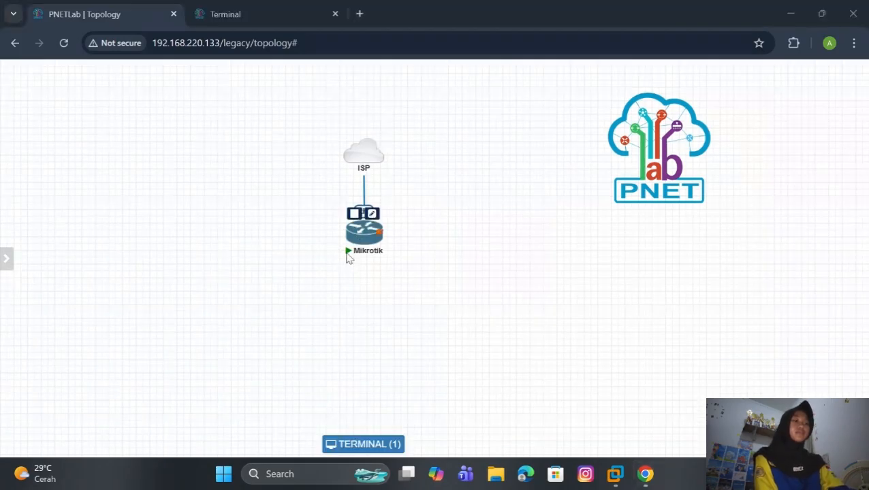
{"action": "left_click", "coordinate": [364, 237]}
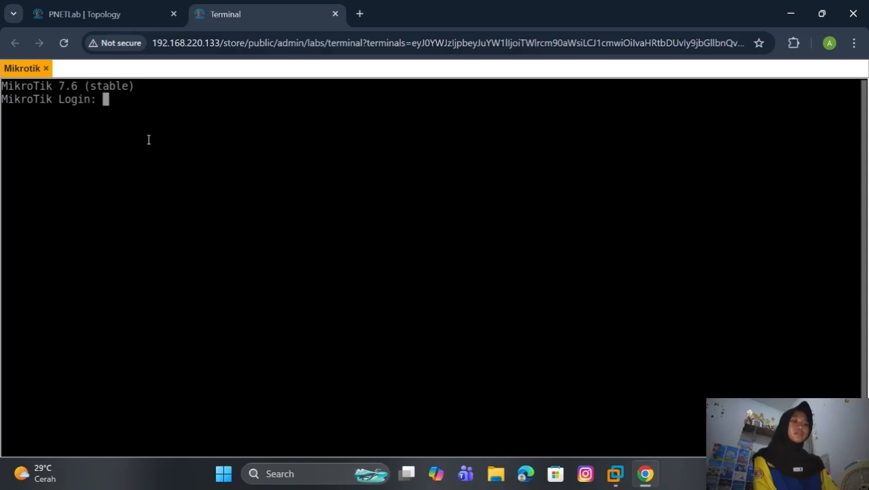
{"action": "type", "text": "a"}
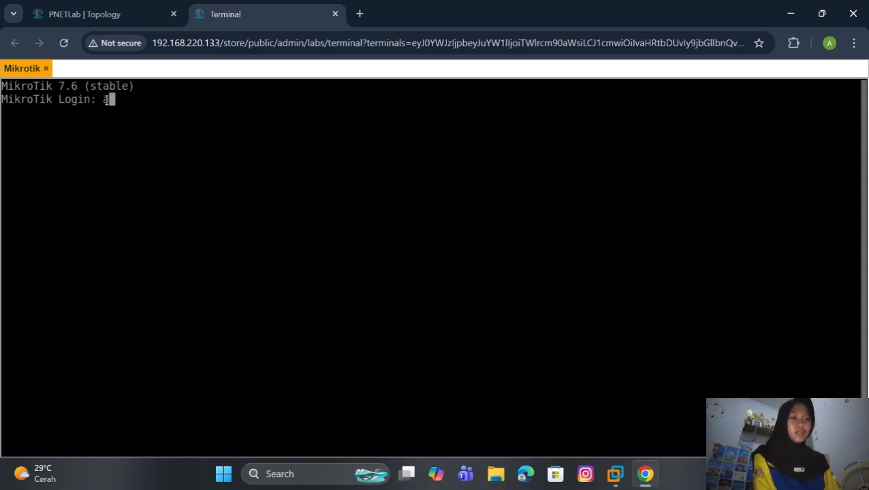
{"action": "type", "text": "dmin"}
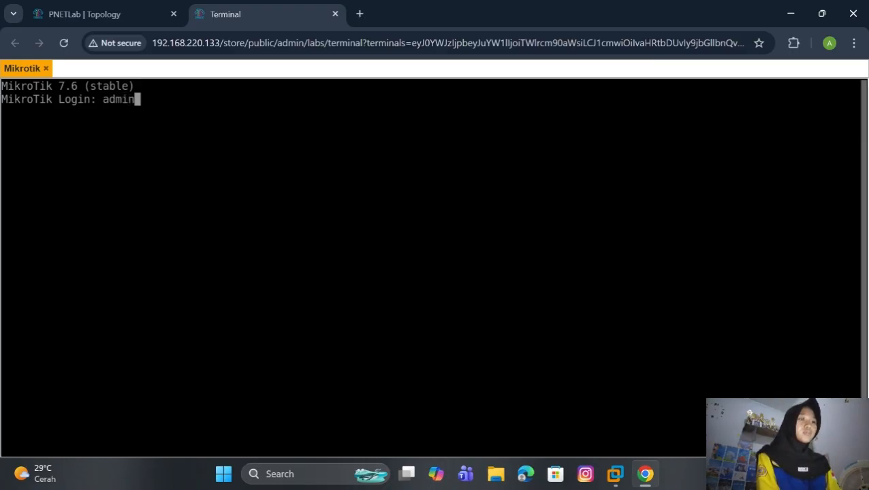
{"action": "key", "text": "Return"}
{"action": "key", "text": "Return"}
{"action": "type", "text": "n"}
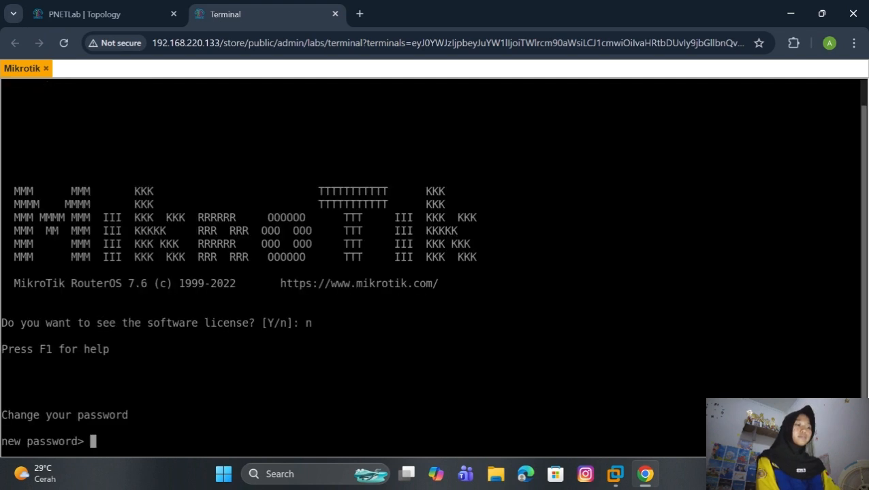
{"action": "type", "text": "1234"}
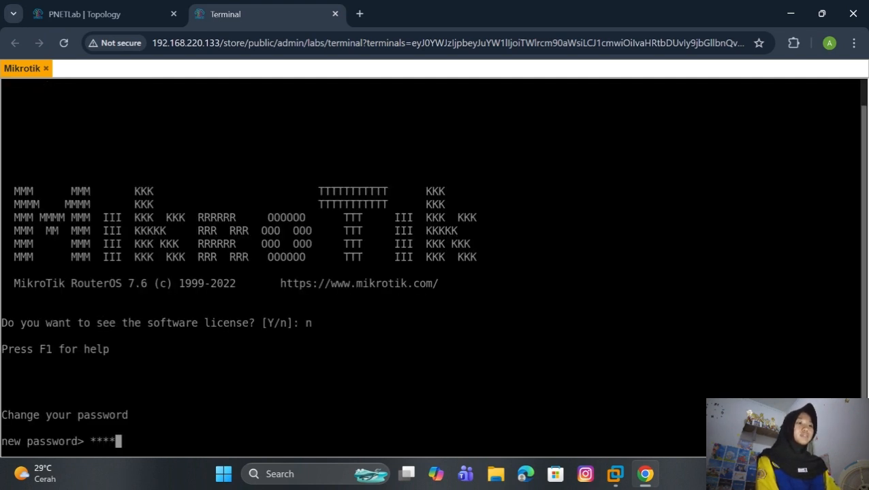
{"action": "type", "text": "56"}
{"action": "key", "text": "Return"}
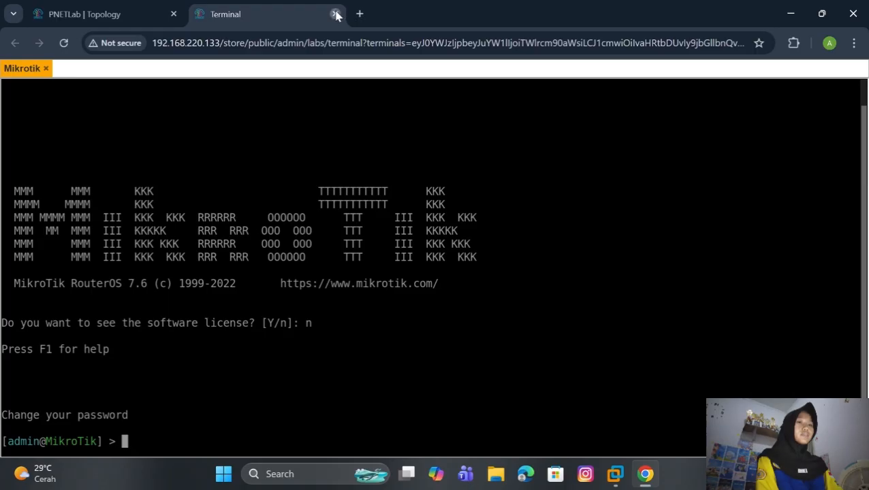
{"action": "left_click", "coordinate": [336, 13]}
{"action": "left_click_drag", "start_coordinate": [361, 239], "coordinate": [355, 257]}
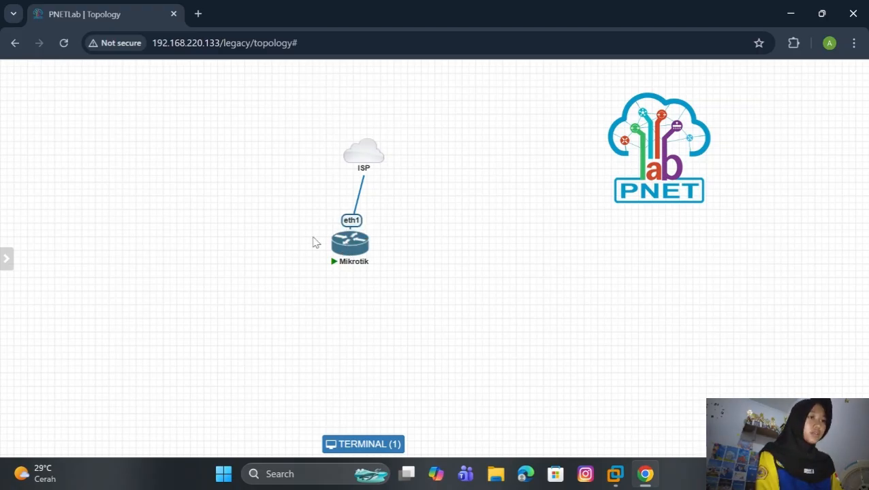
Step: Enable HTML Console so node consoles open inside the lab page
{"action": "mouse_move", "coordinate": [9, 255]}
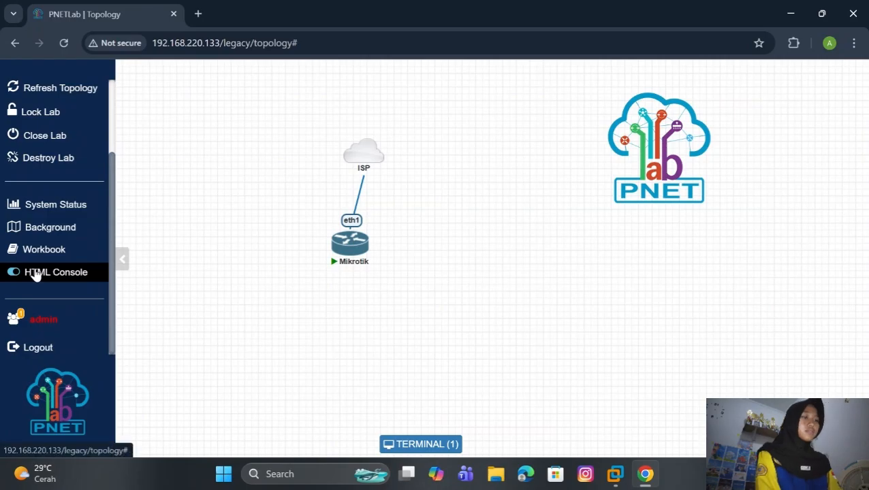
{"action": "left_click", "coordinate": [35, 272]}
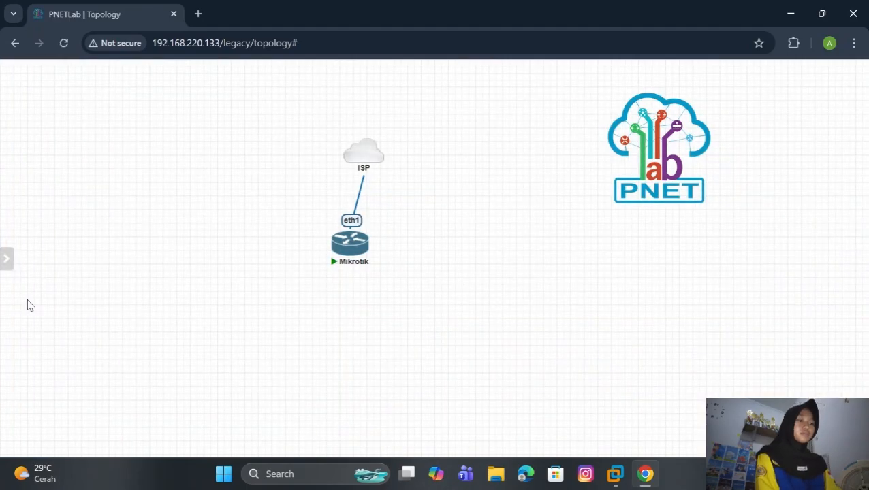
{"action": "mouse_move", "coordinate": [27, 304]}
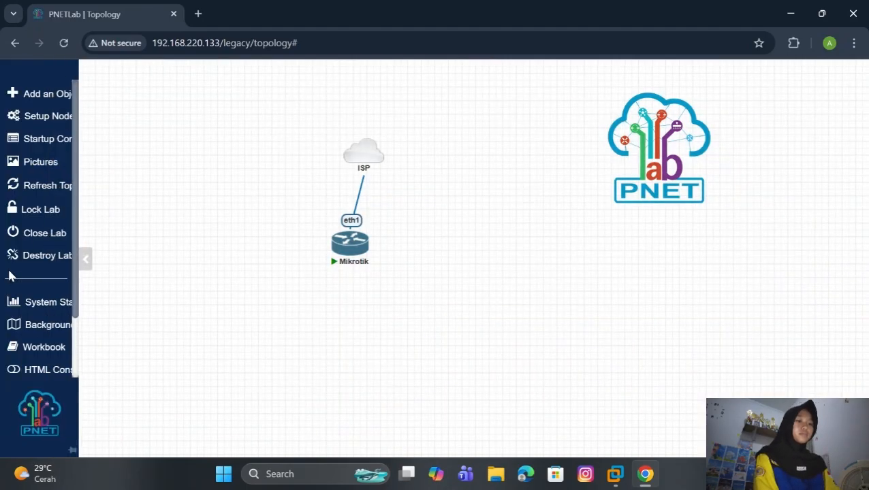
{"action": "scroll", "coordinate": [49, 307], "scroll_direction": "down", "scroll_amount": 2}
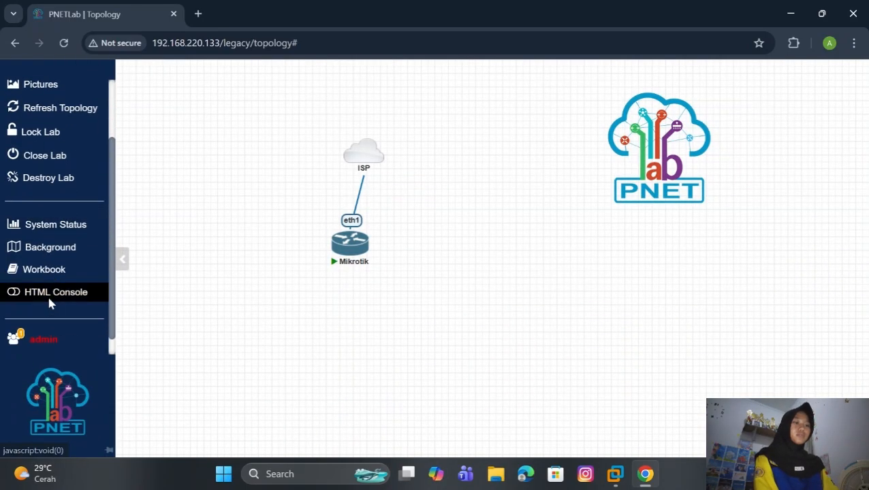
Step: Open the Mikrotik console and run 'ip address print', showing 192.168.220.134/24 on ether1
{"action": "mouse_move", "coordinate": [336, 263]}
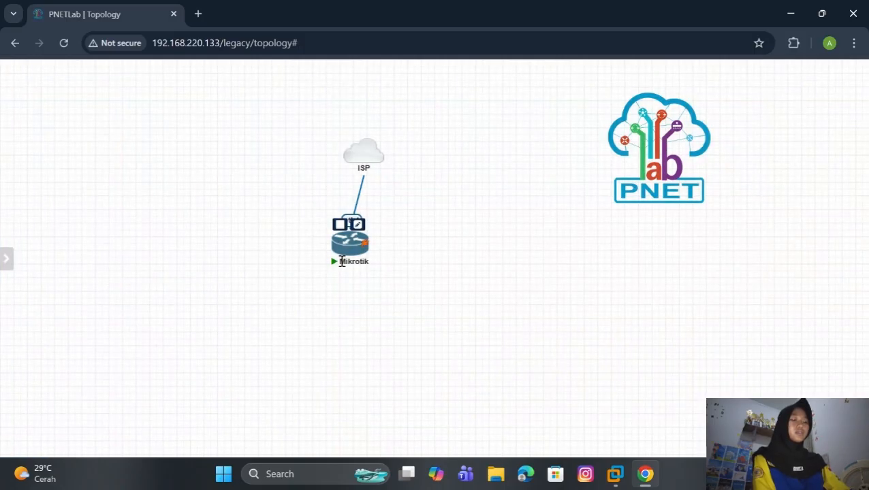
{"action": "left_click", "coordinate": [352, 245]}
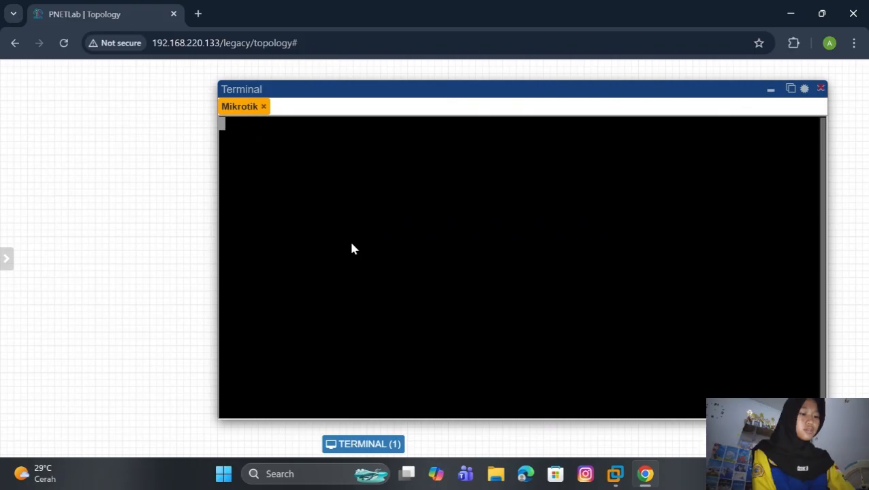
{"action": "key", "text": "Return"}
{"action": "key", "text": "Return"}
{"action": "key", "text": "Return"}
{"action": "key", "text": "Return"}
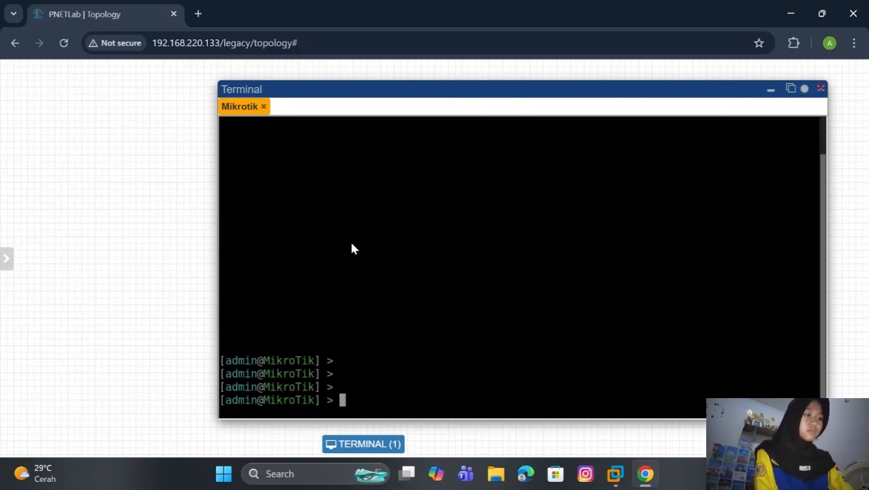
{"action": "type", "text": "ip add"}
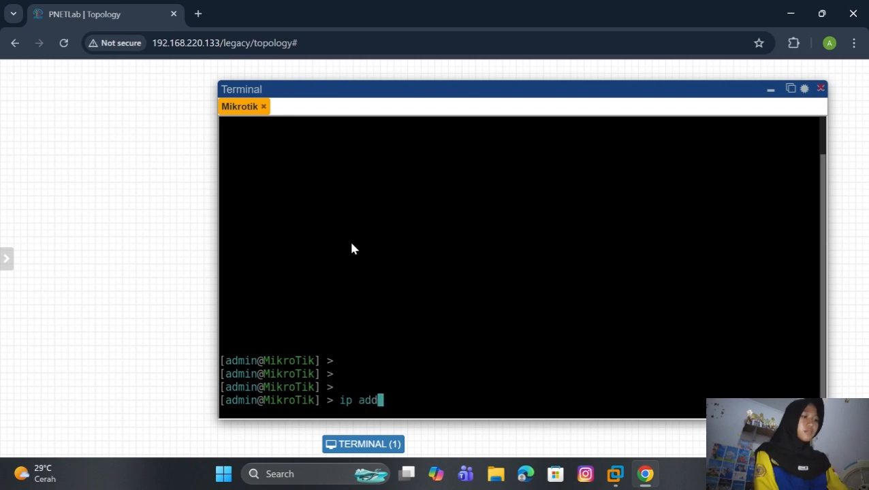
{"action": "type", "text": "ress pr"}
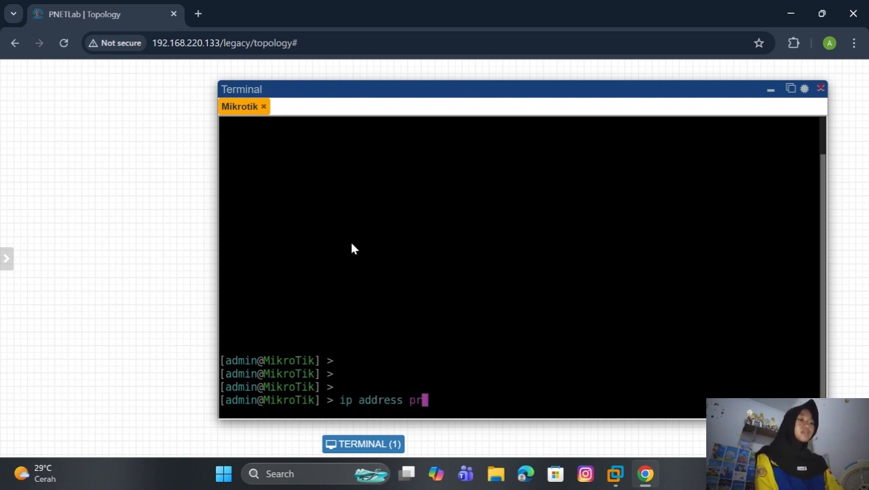
{"action": "type", "text": "int"}
{"action": "key", "text": "Return"}
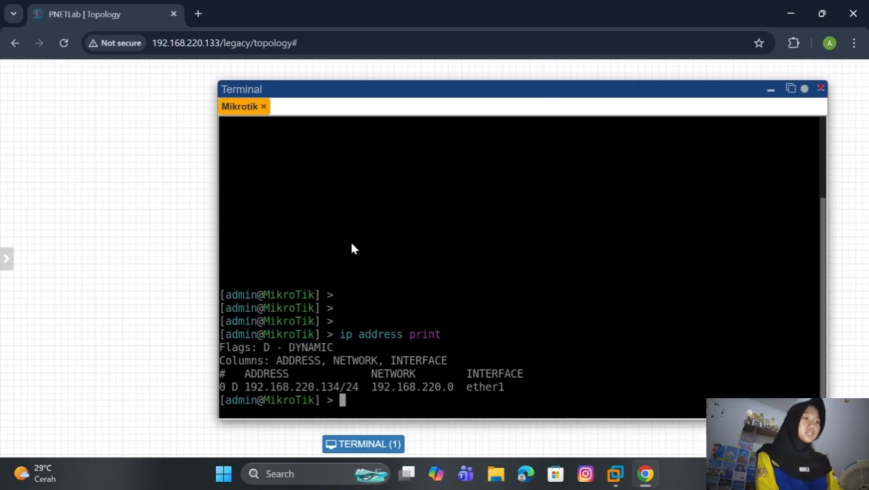
Step: Hide and restore the console window, then bring up Windows search
{"action": "left_click", "coordinate": [821, 90]}
{"action": "left_click", "coordinate": [363, 444]}
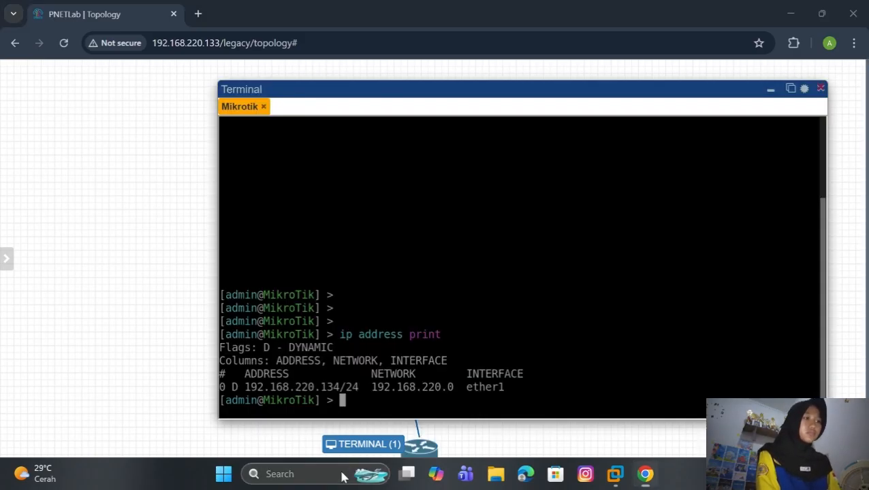
{"action": "left_click", "coordinate": [343, 474]}
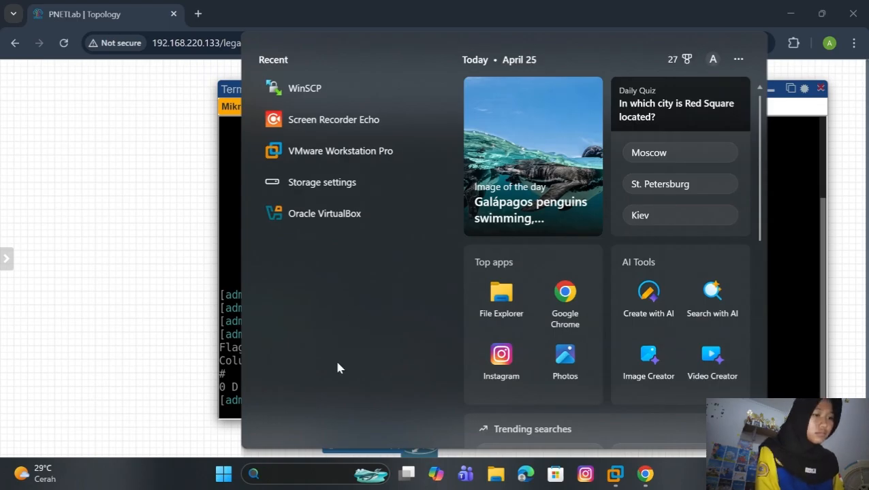
Step: Search for winbox, launch winbox64.exe and connect to the router at 192.168.220.134
{"action": "type", "text": "win"}
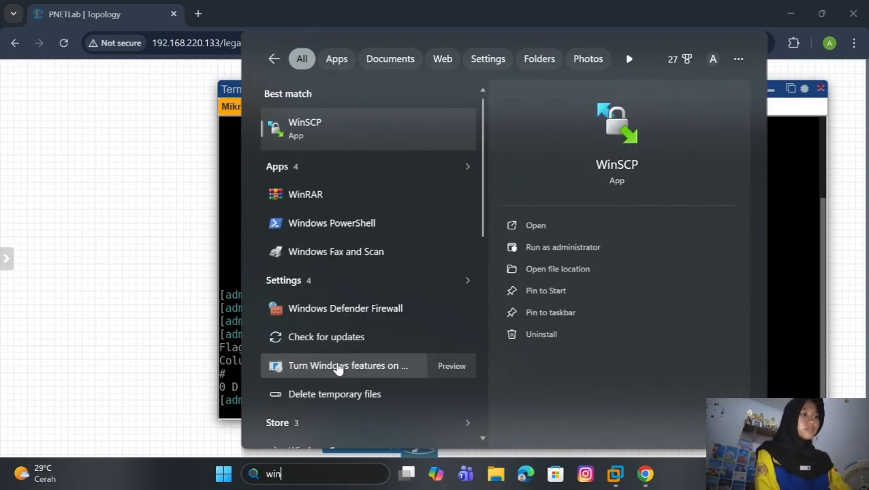
{"action": "type", "text": "bp"}
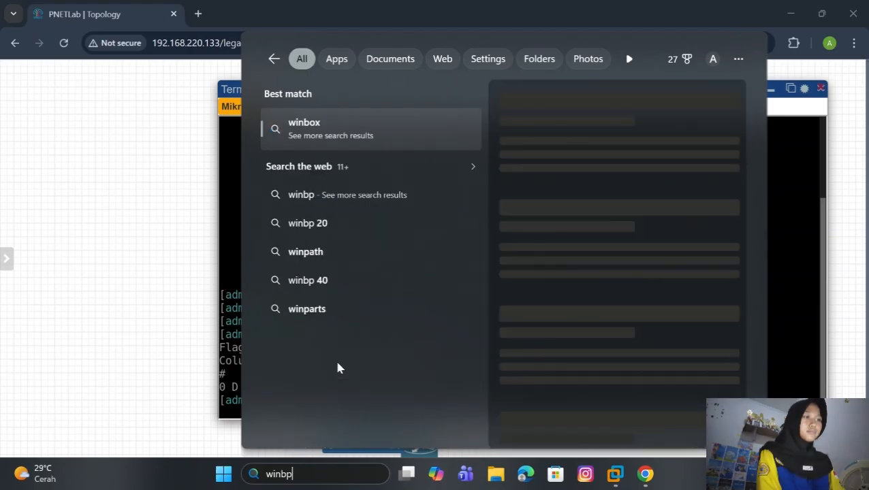
{"action": "key", "text": "BackSpace"}
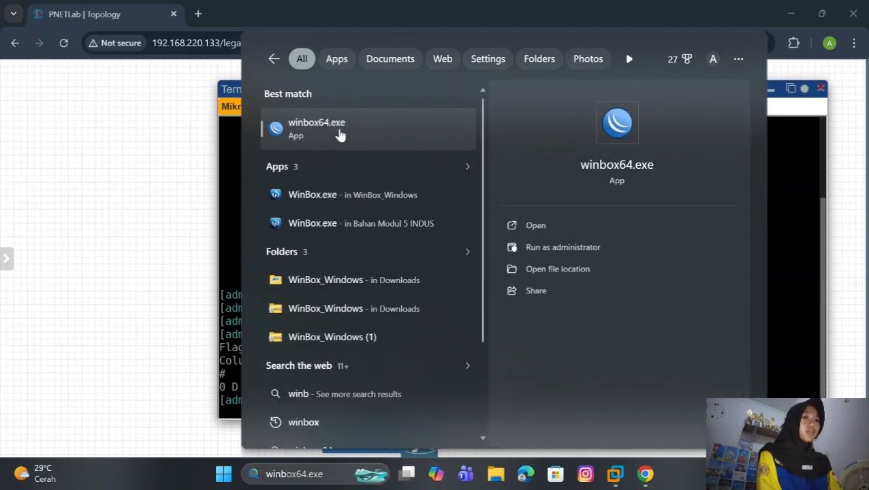
{"action": "left_click", "coordinate": [339, 135]}
{"action": "left_click", "coordinate": [750, 97]}
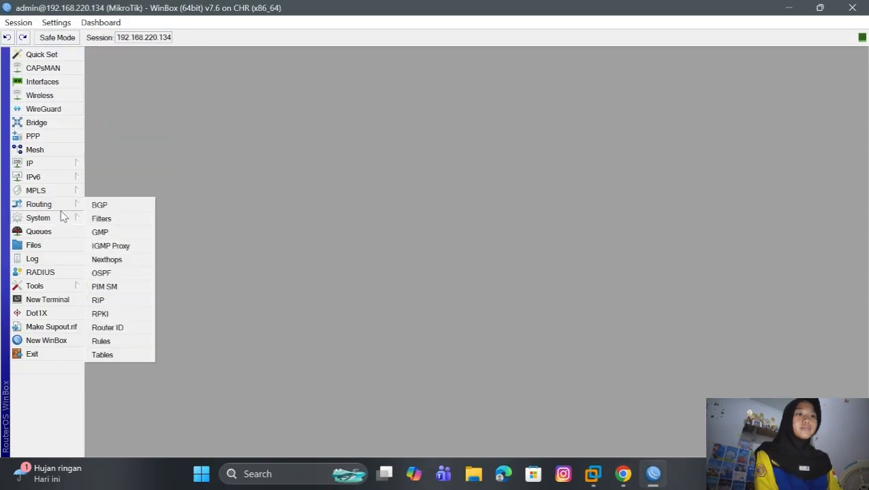
Step: Replace the MikroTik system identity with the new name 'm' and apply it
{"action": "mouse_move", "coordinate": [66, 224]}
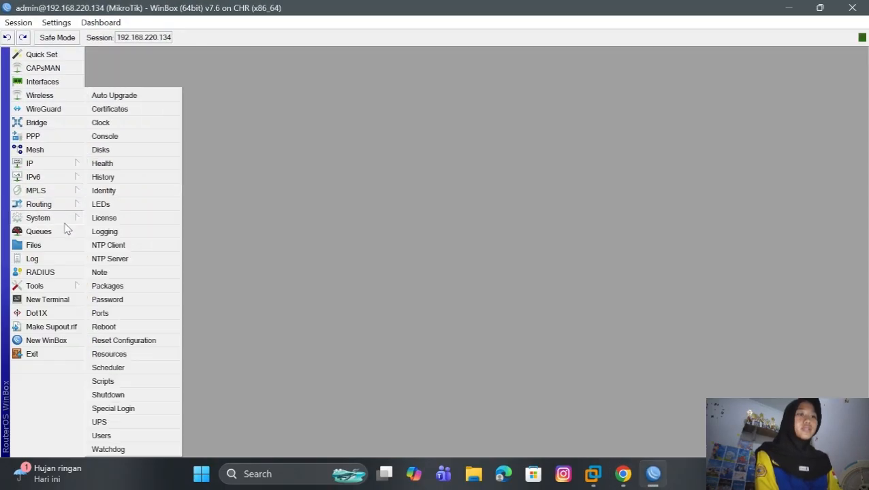
{"action": "left_click", "coordinate": [103, 191]}
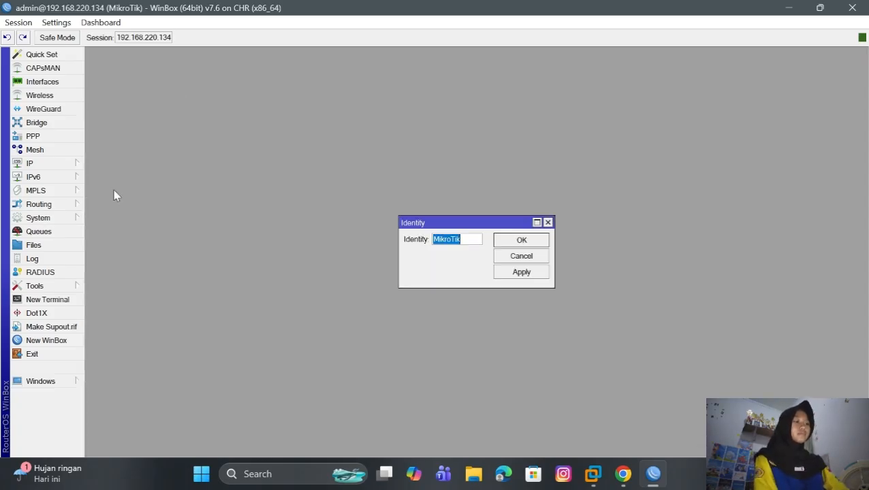
{"action": "key", "text": "BackSpace"}
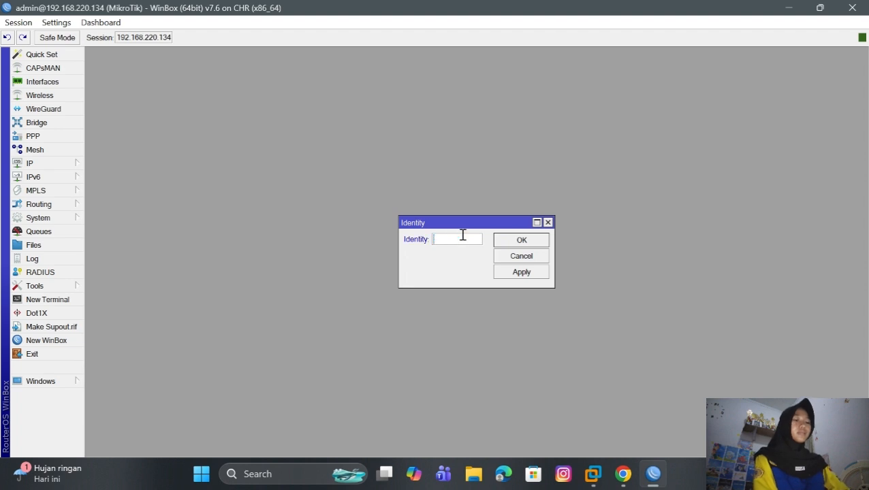
{"action": "type", "text": "mila"}
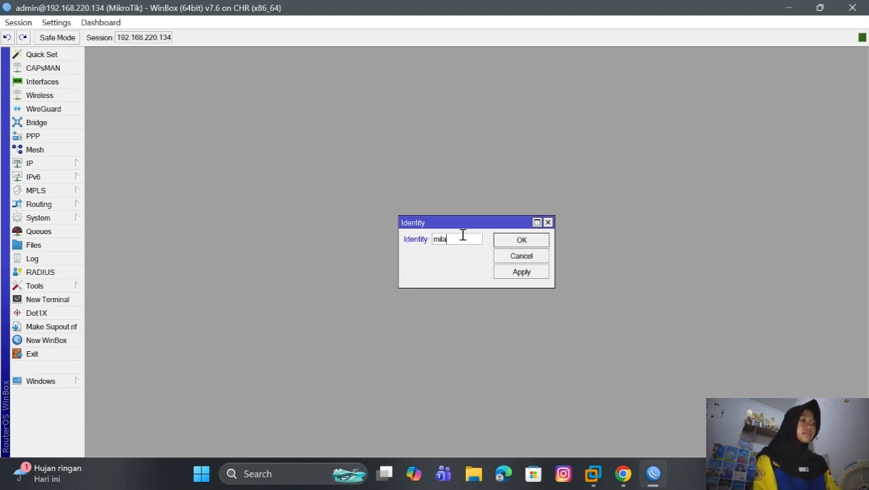
{"action": "left_click", "coordinate": [528, 273]}
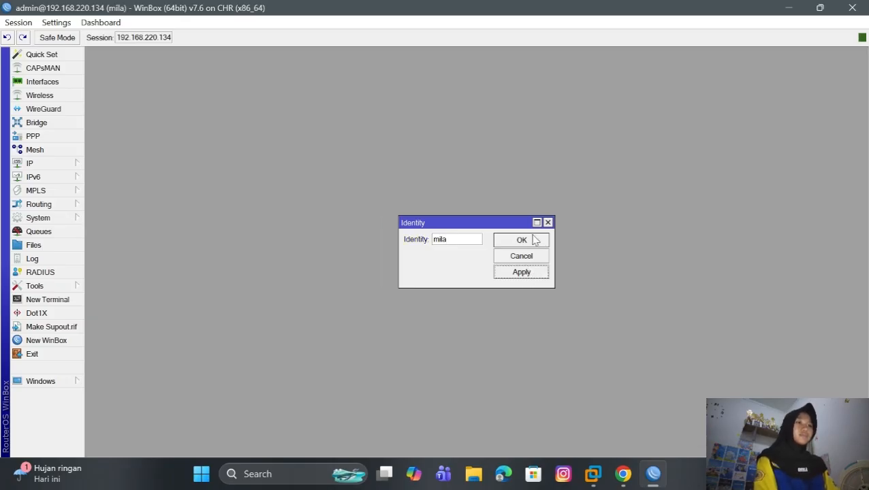
{"action": "left_click", "coordinate": [535, 241]}
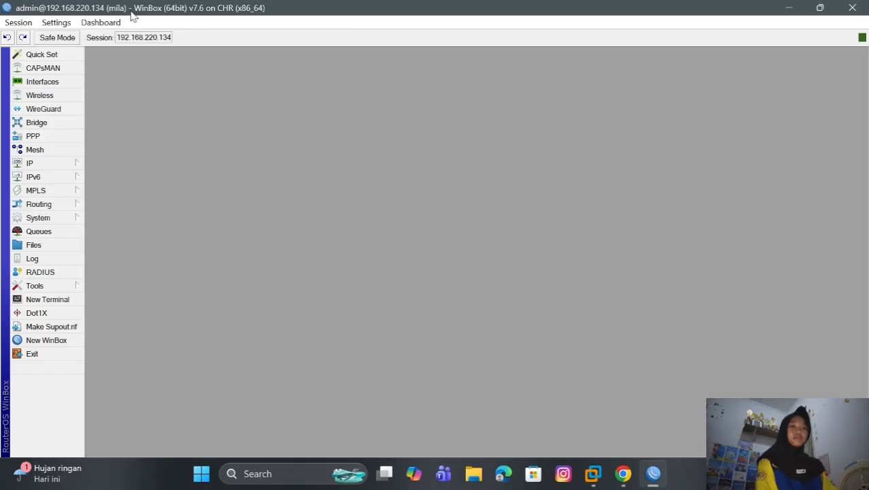
Step: Check the IP address list showing one dynamic address on ether1, then close it
{"action": "left_click", "coordinate": [77, 164]}
{"action": "left_click", "coordinate": [139, 125]}
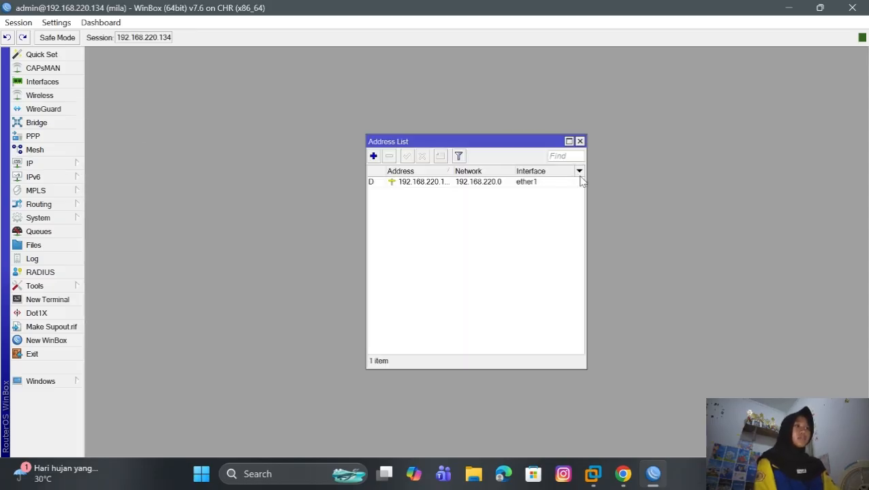
{"action": "left_click", "coordinate": [579, 142]}
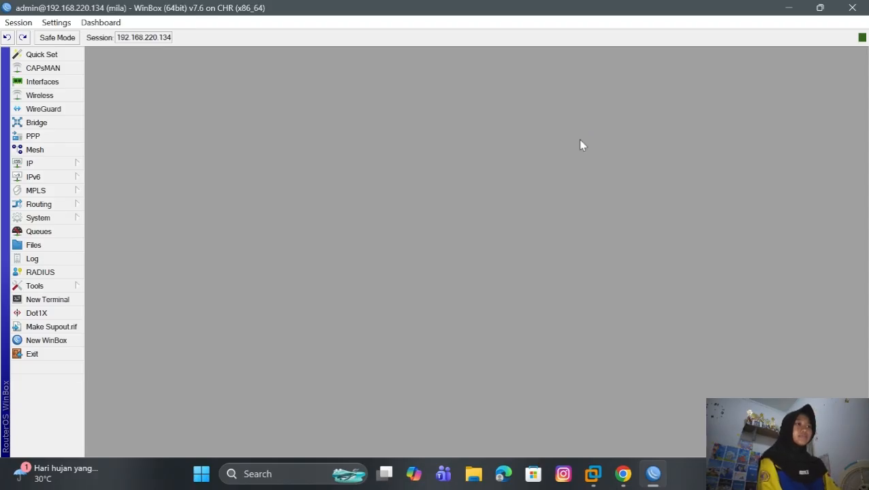